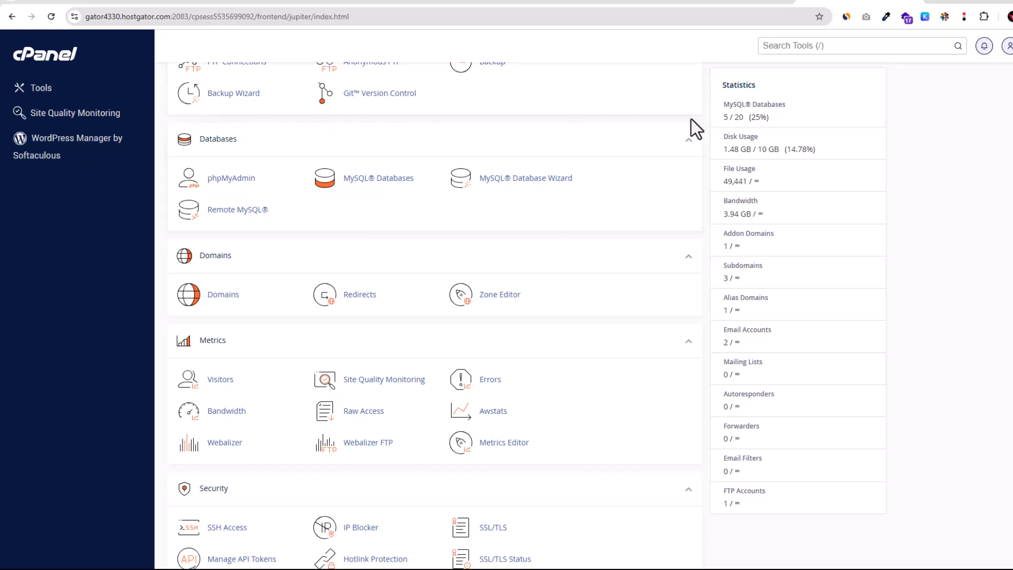
Browse the cPanel Tools page to locate the Databases section.
scroll(445, 193, "up", 7)
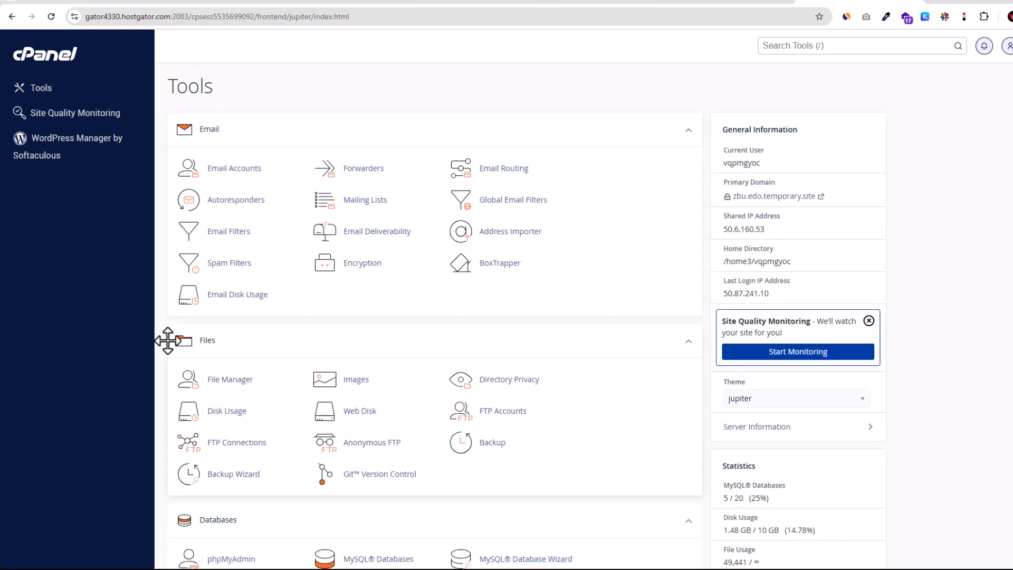
scroll(214, 227, "down", 1)
scroll(222, 217, "up", 1)
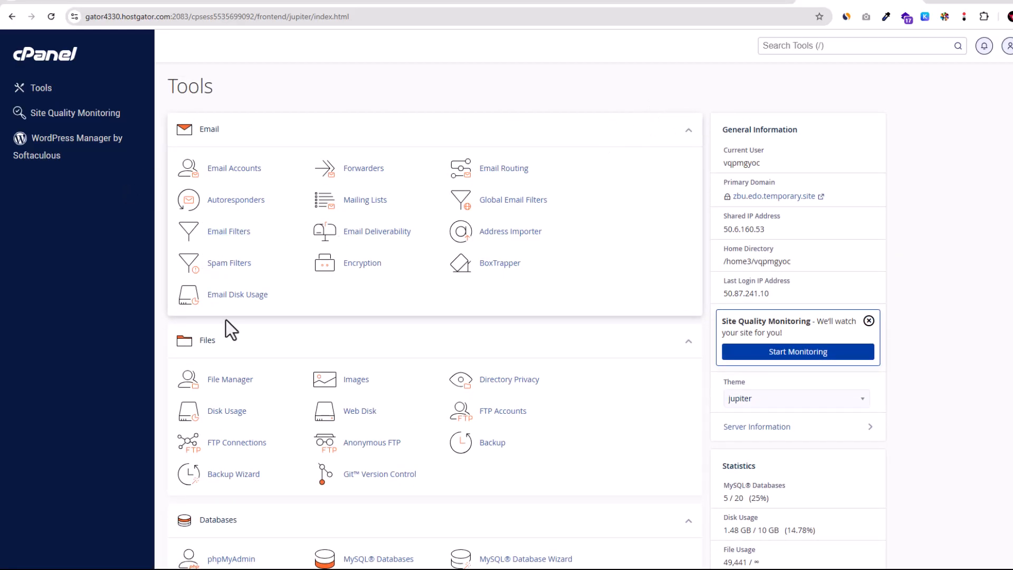
scroll(239, 337, "down", 5)
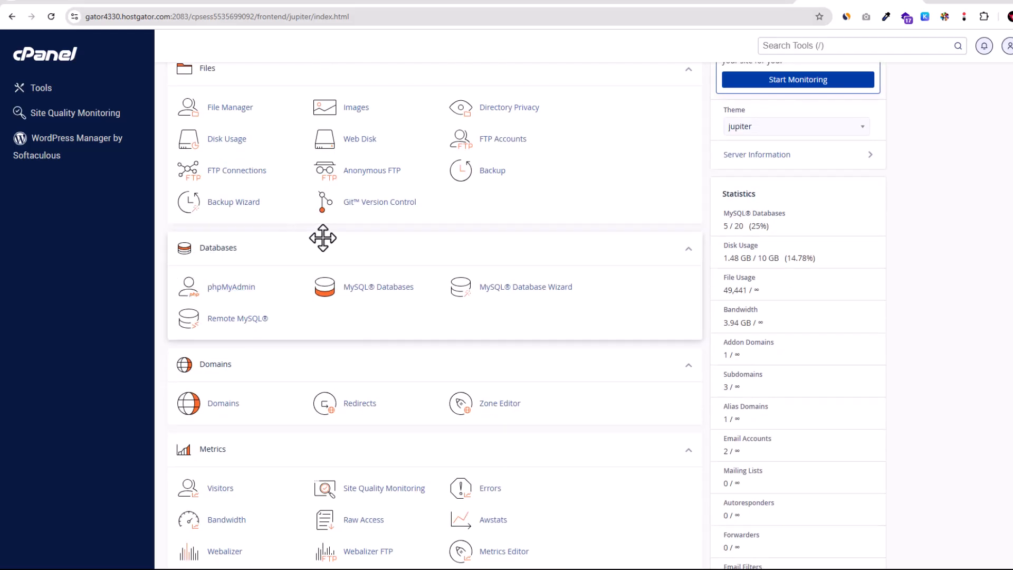
scroll(253, 327, "down", 11)
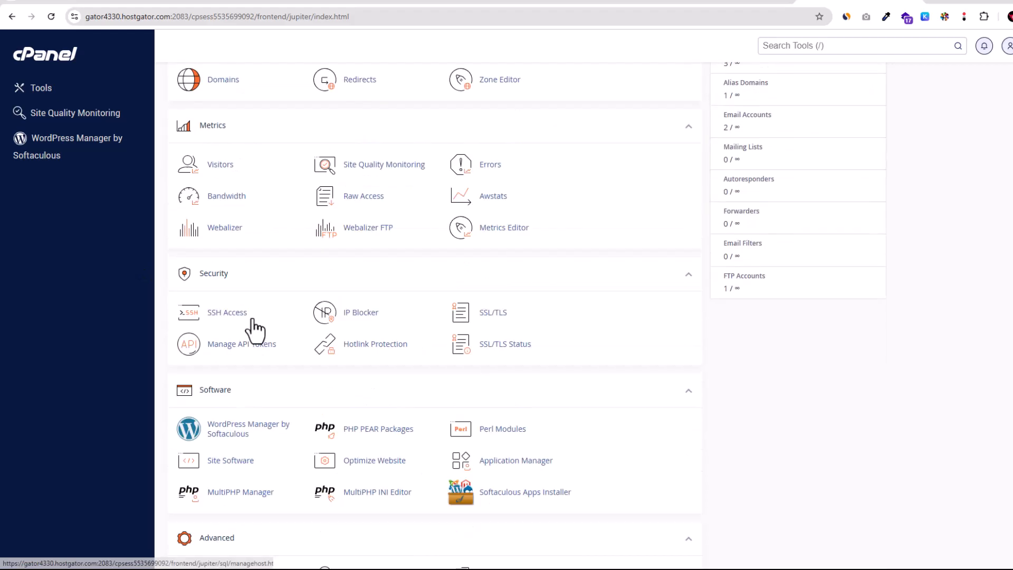
scroll(262, 243, "up", 7)
scroll(261, 242, "up", 2)
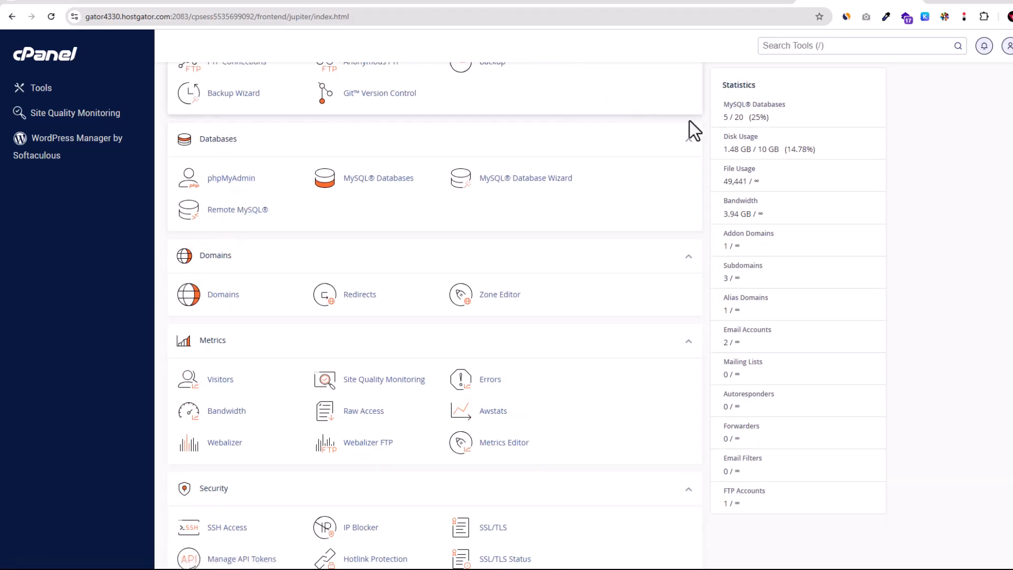
left_click(688, 139)
left_click(689, 140)
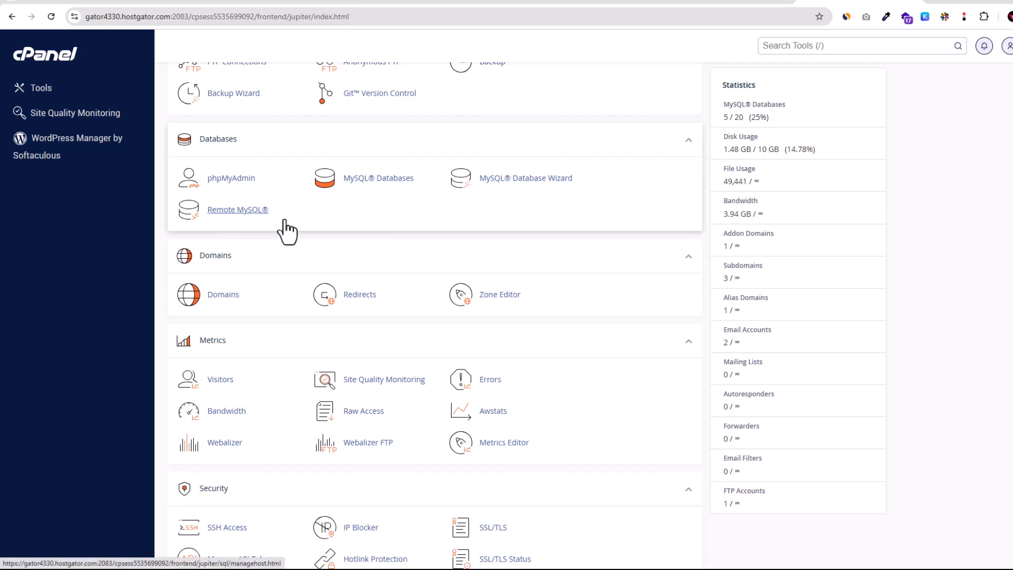
Open phpMyAdmin, view the list of existing databases, and return to cPanel.
left_click(233, 179)
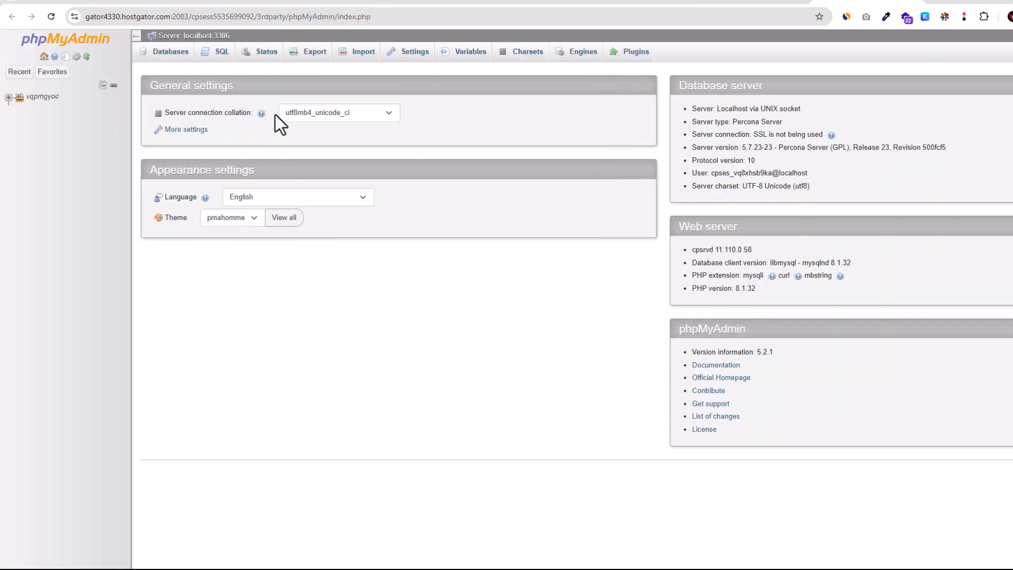
left_click(170, 53)
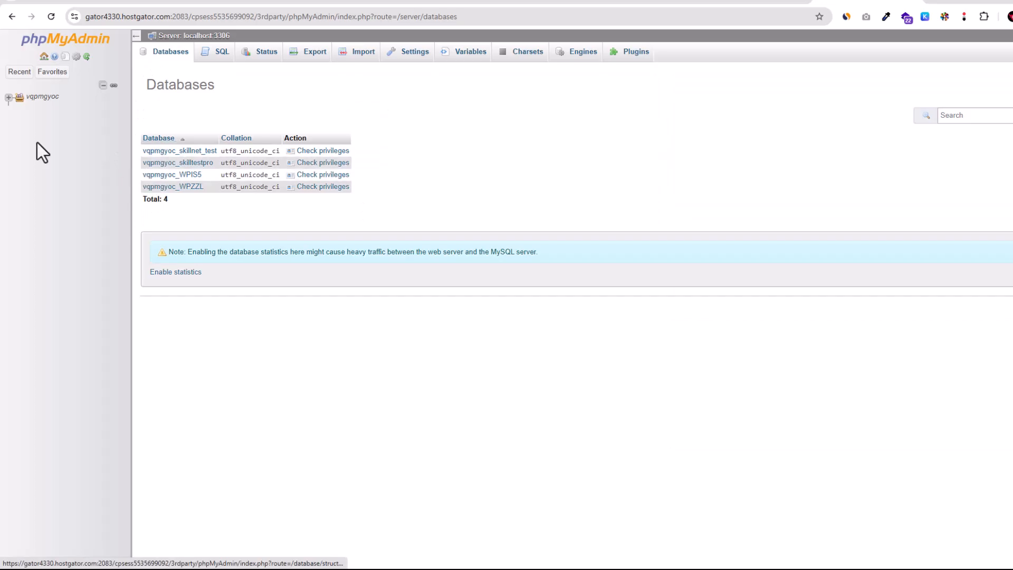
left_click(9, 97)
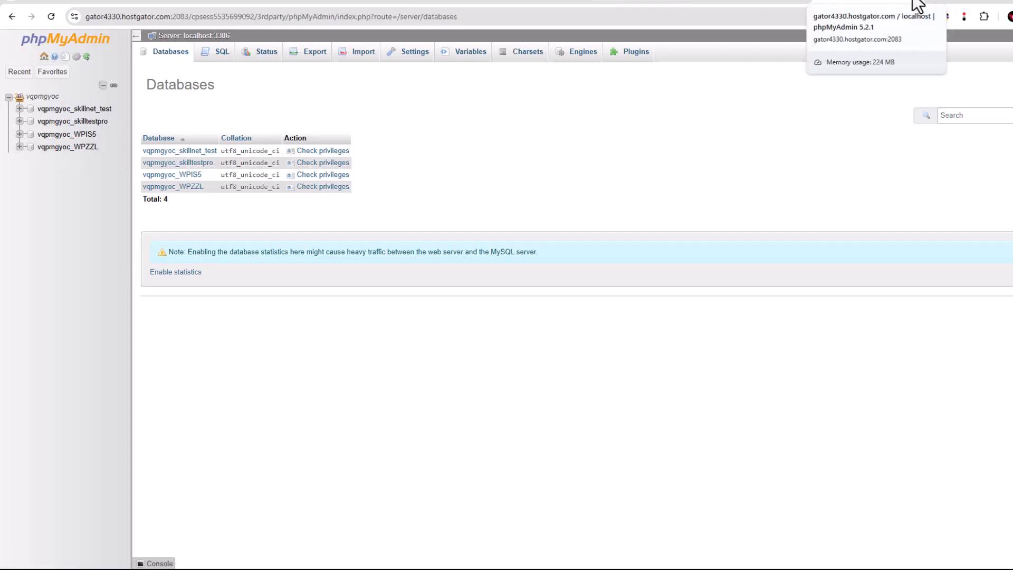
left_click(918, 5)
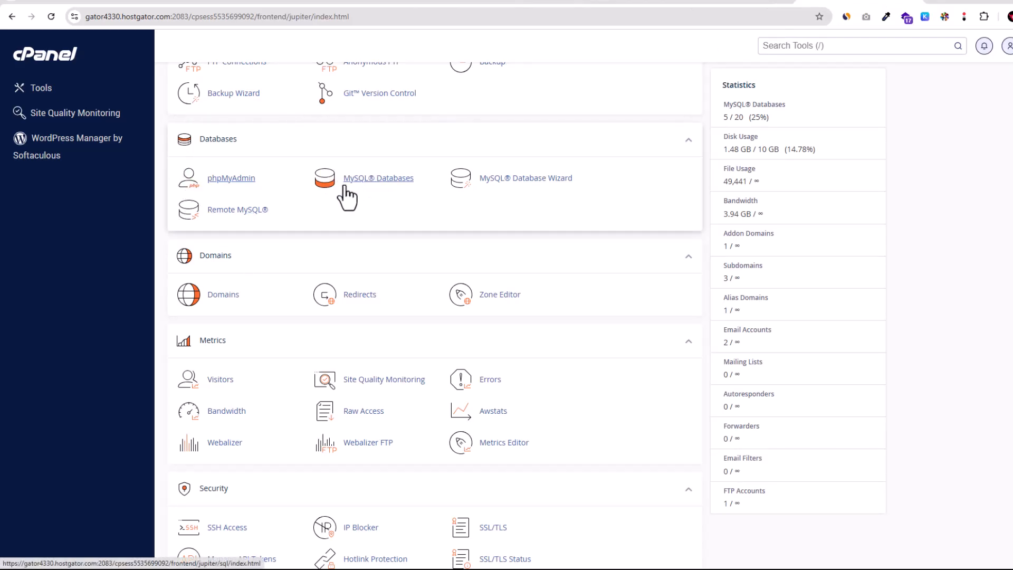
Open MySQL Databases and review its create, current databases and MySQL users sections.
left_click(396, 182)
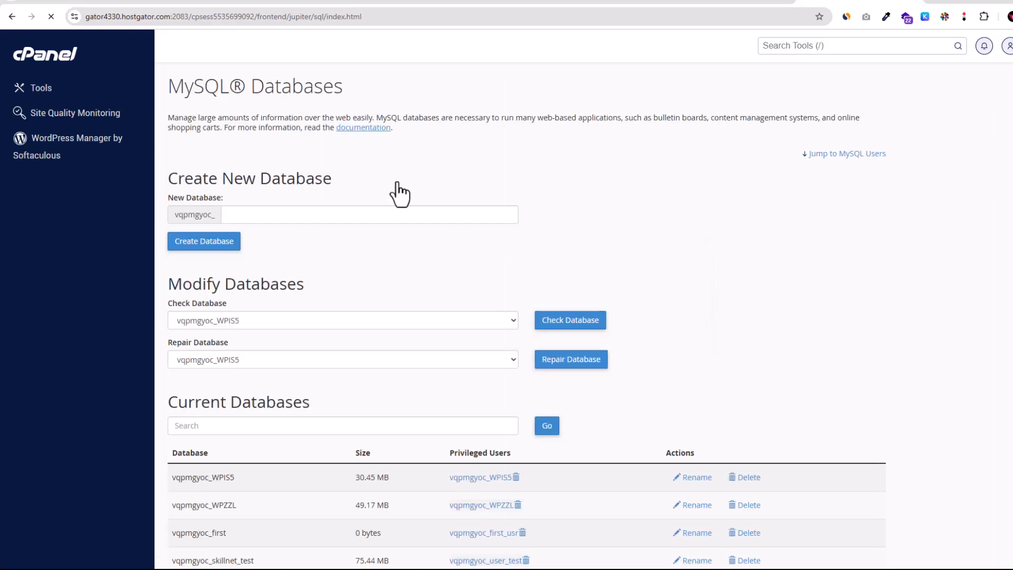
scroll(323, 188, "down", 4)
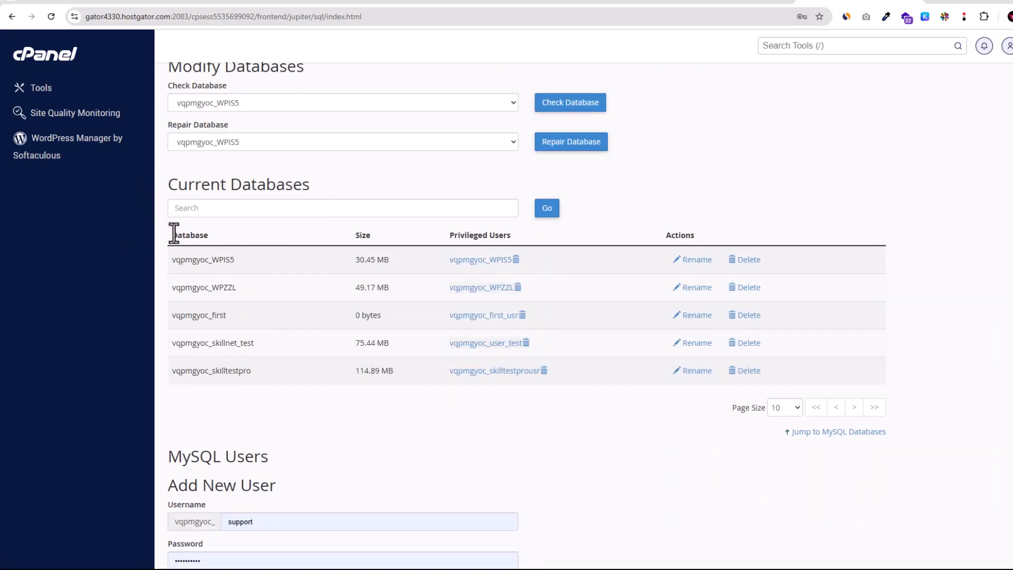
left_click_drag(170, 238, 208, 236)
scroll(184, 349, "down", 4)
left_click_drag(163, 243, 302, 269)
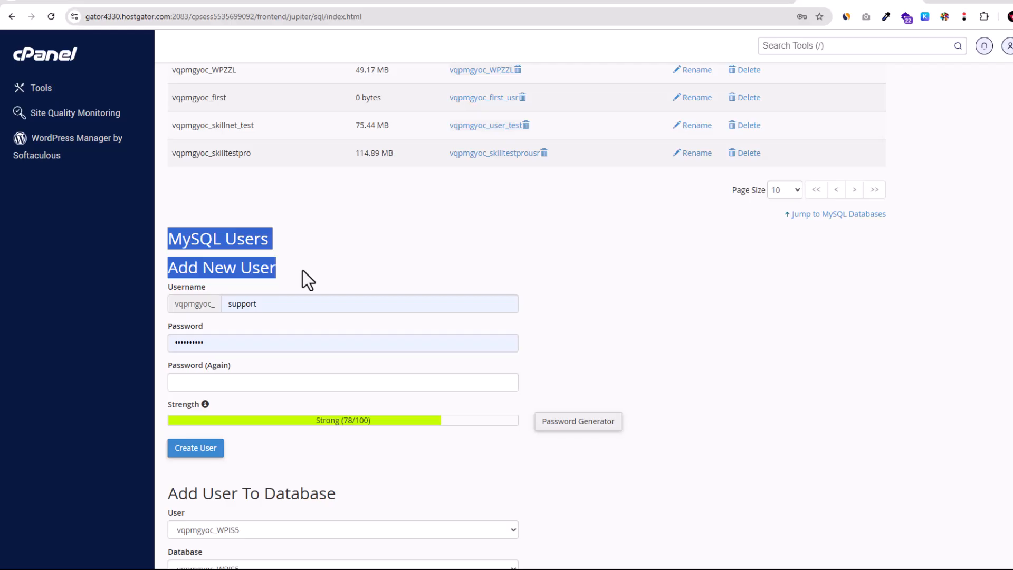
scroll(264, 295, "down", 5)
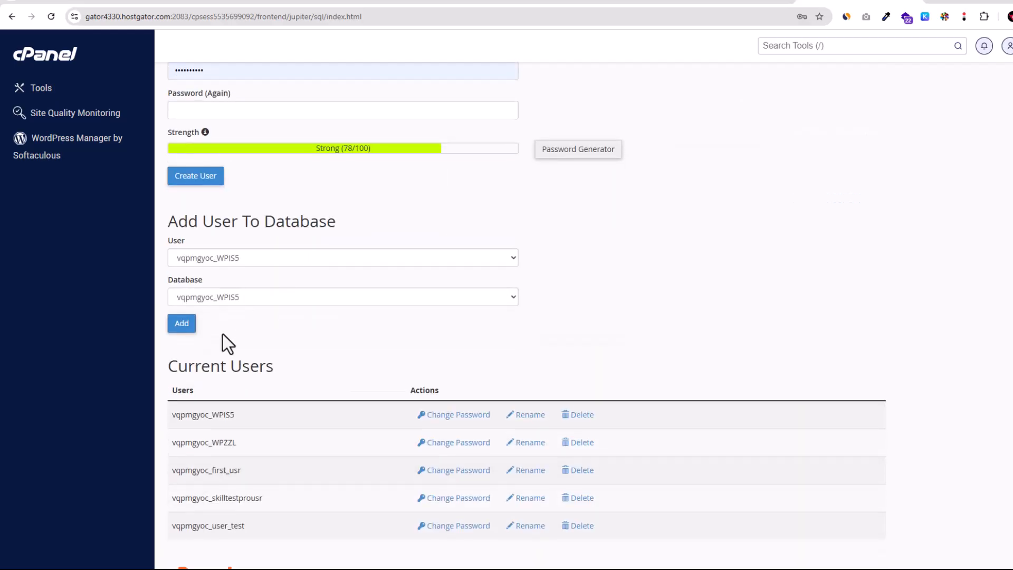
left_click_drag(176, 358, 228, 369)
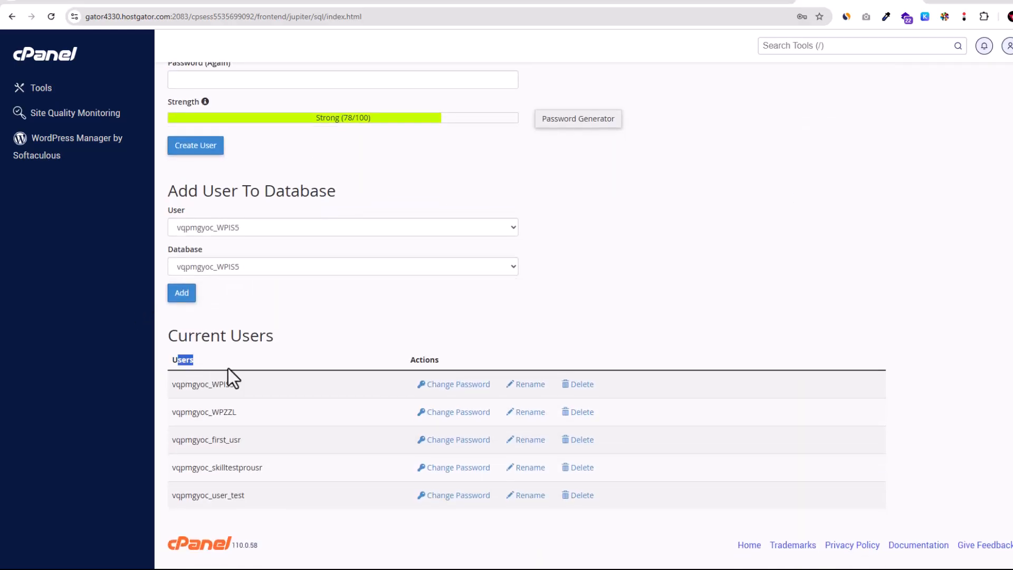
scroll(368, 356, "up", 8)
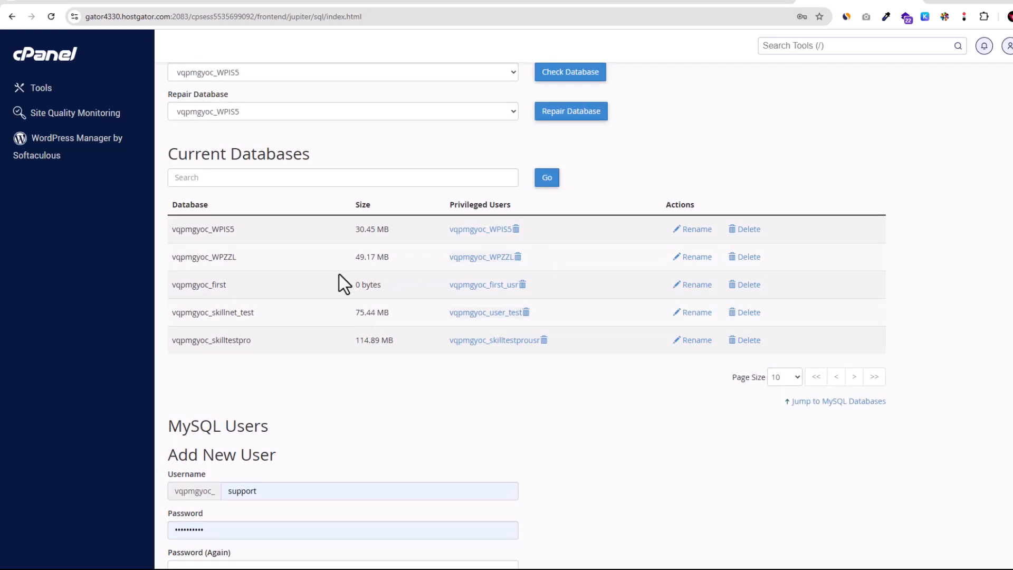
scroll(327, 224, "up", 1)
scroll(327, 224, "up", 3)
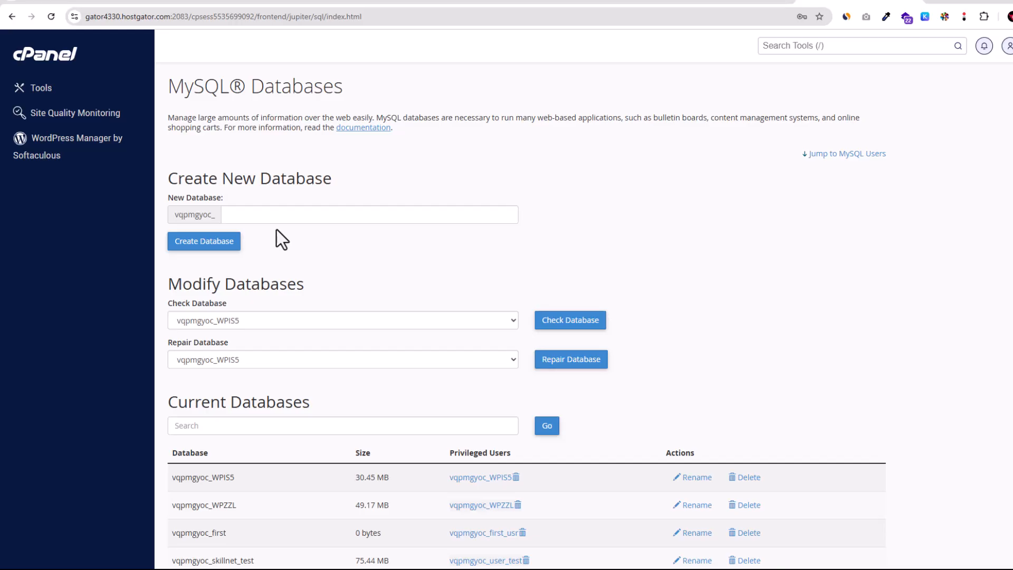
Create a new MySQL database named test and return to the databases page.
left_click_drag(173, 214, 225, 212)
left_click(328, 215)
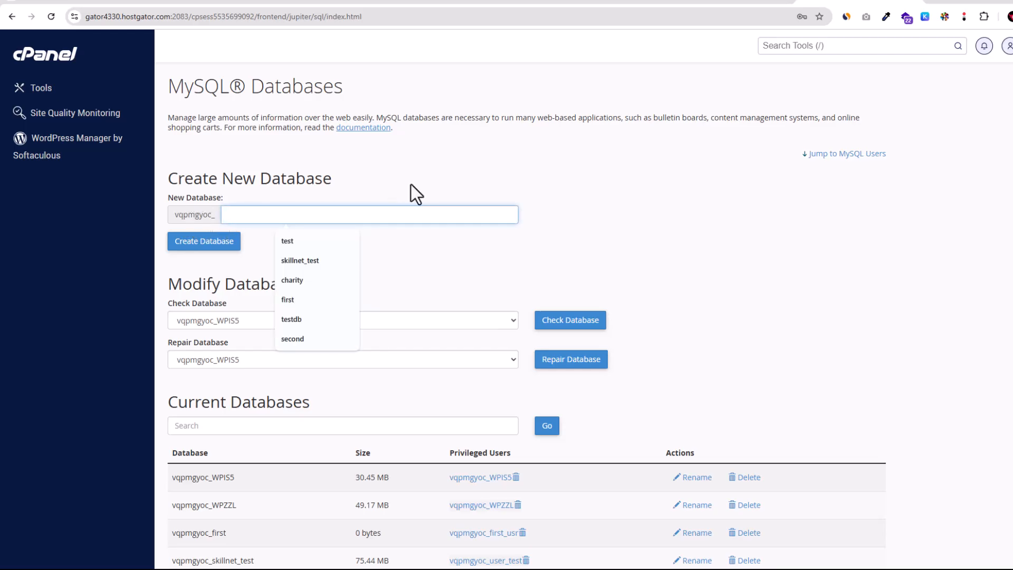
type("t")
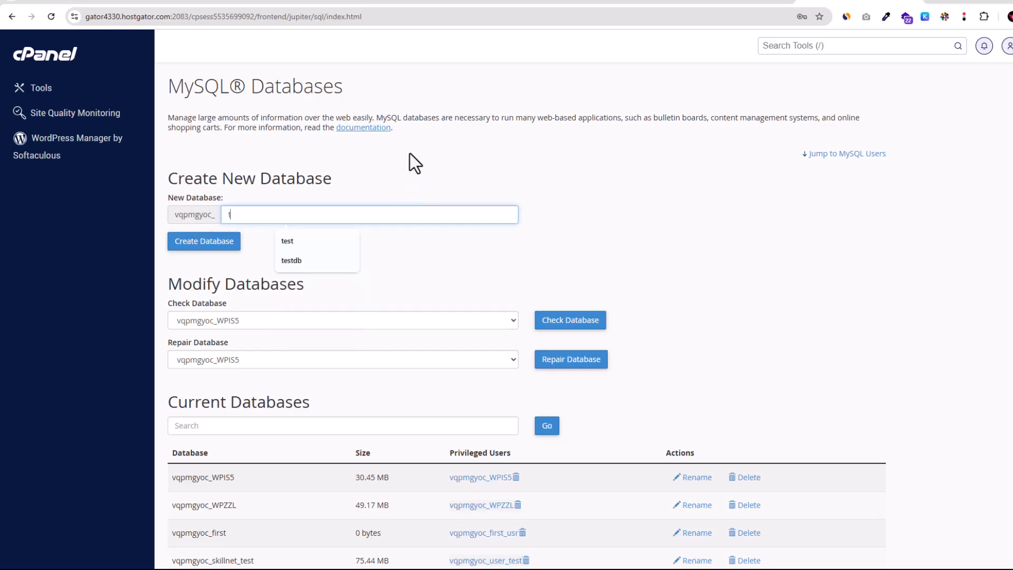
type("est")
left_click_drag(226, 203, 248, 214)
left_click(253, 245)
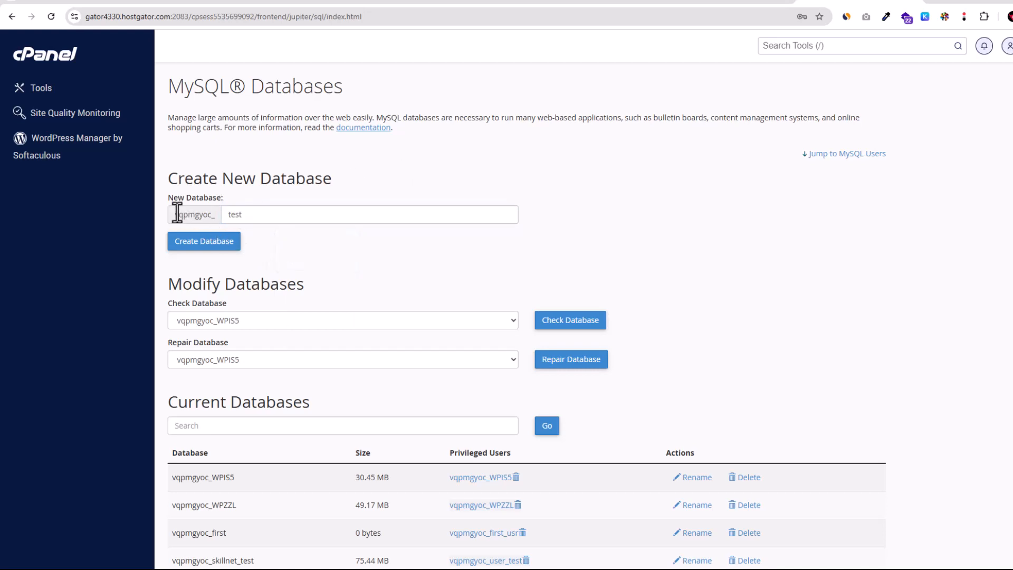
left_click_drag(178, 216, 253, 216)
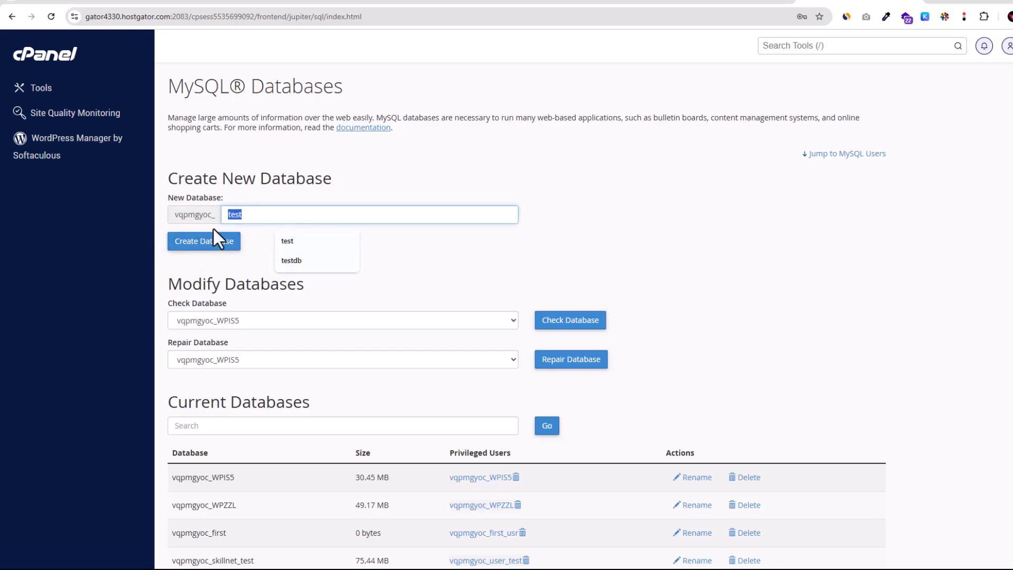
left_click(182, 243)
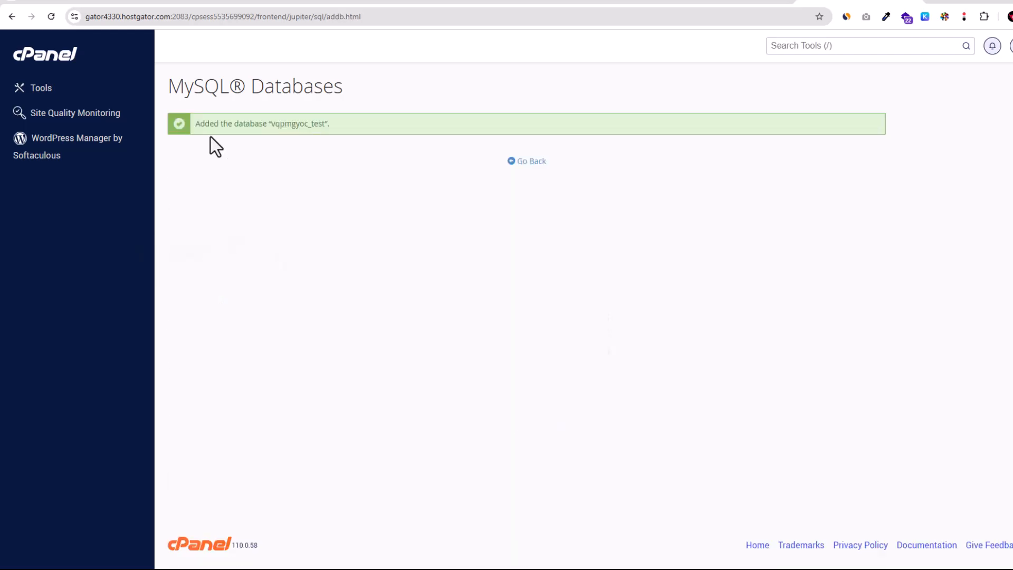
left_click(528, 162)
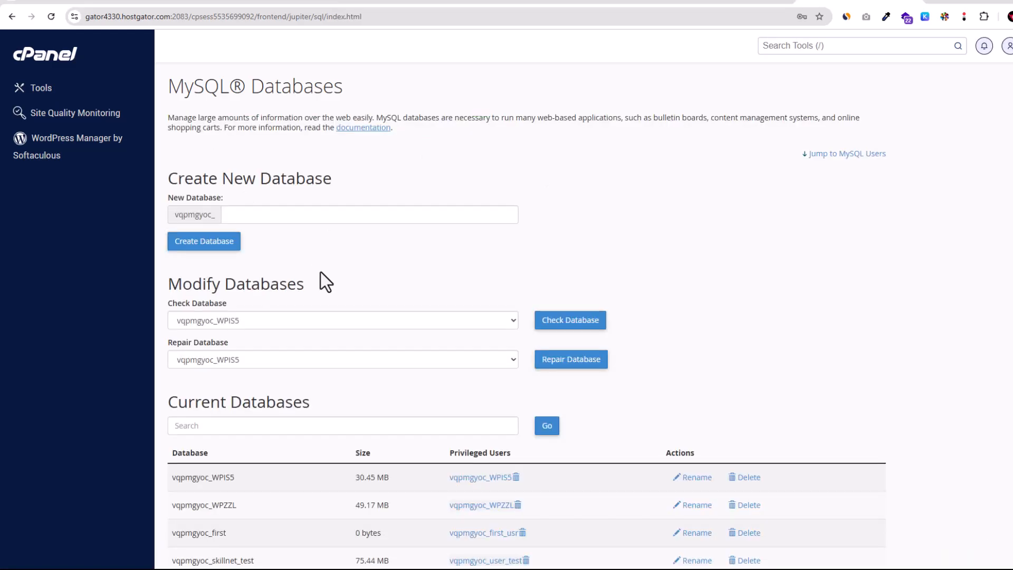
Select the new database's full name vqpmgyoc_test in the current databases list to copy it.
scroll(222, 279, "down", 3)
left_click_drag(167, 288, 245, 292)
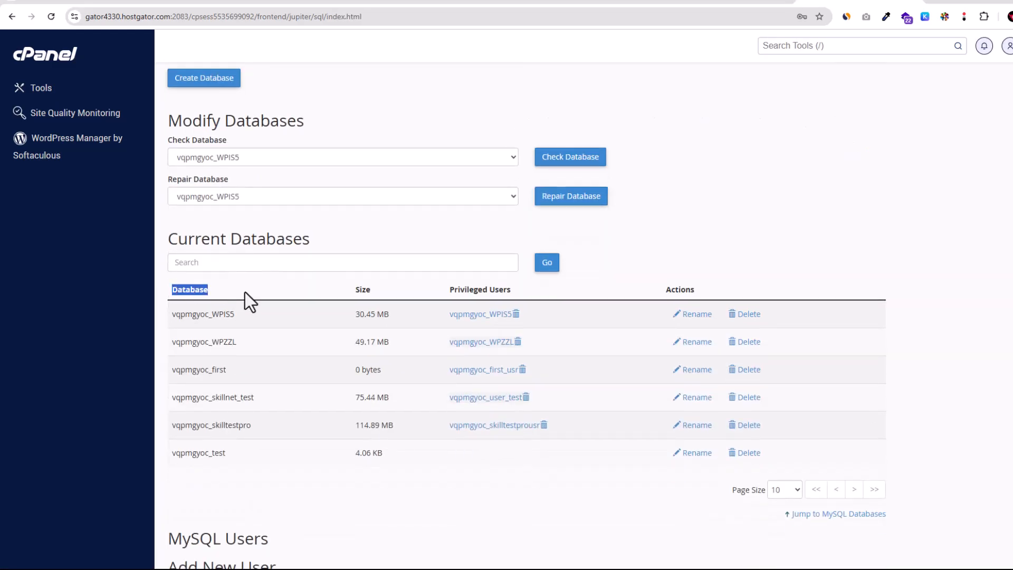
scroll(171, 446, "down", 3)
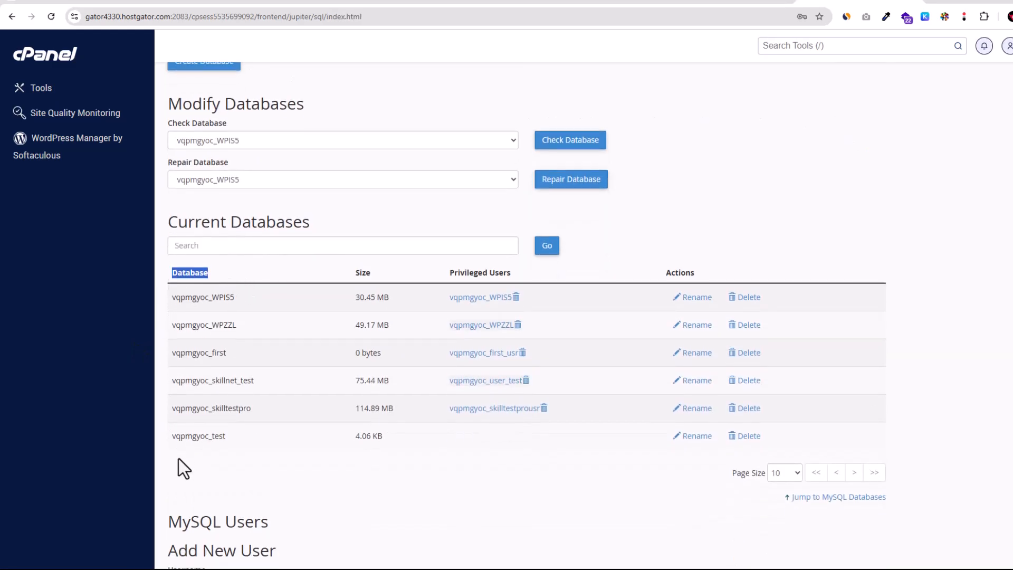
left_click(174, 289)
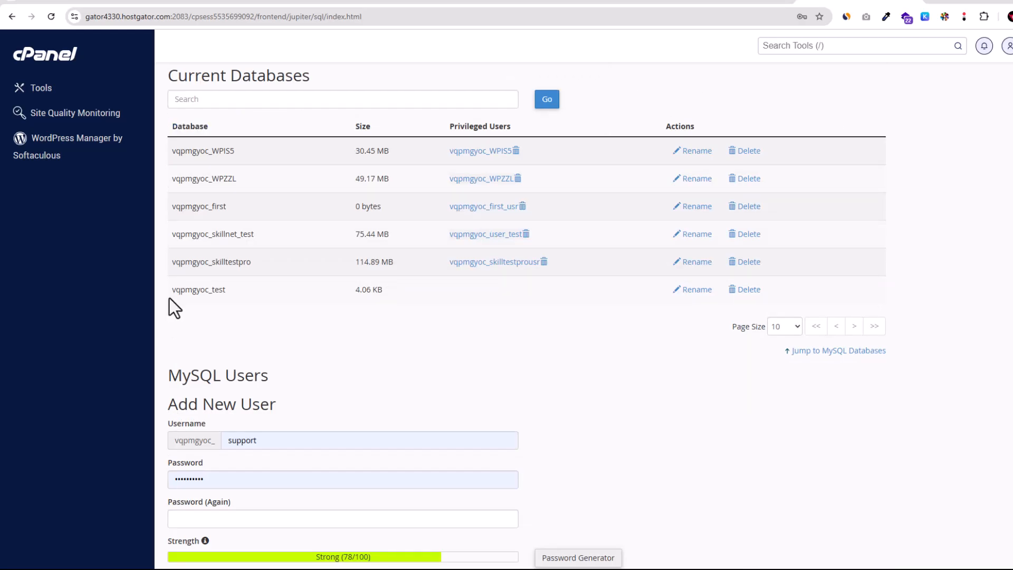
left_click_drag(170, 296, 239, 297)
key("ctrl+c")
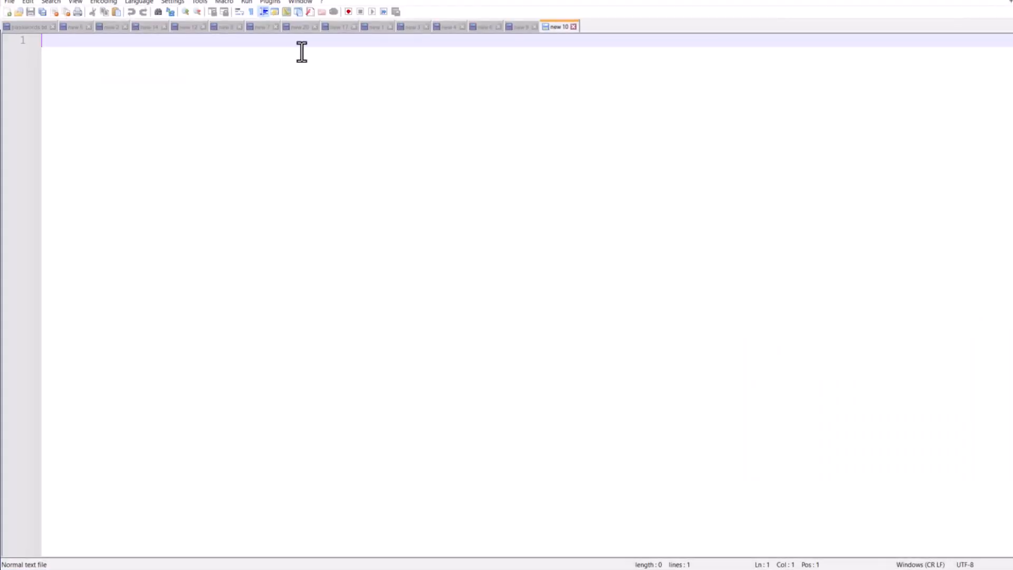
Switch to the text editor and record the database name as database: vqpmgyoc_test.
type("db")
key("BackSpace")
type("atabase:")
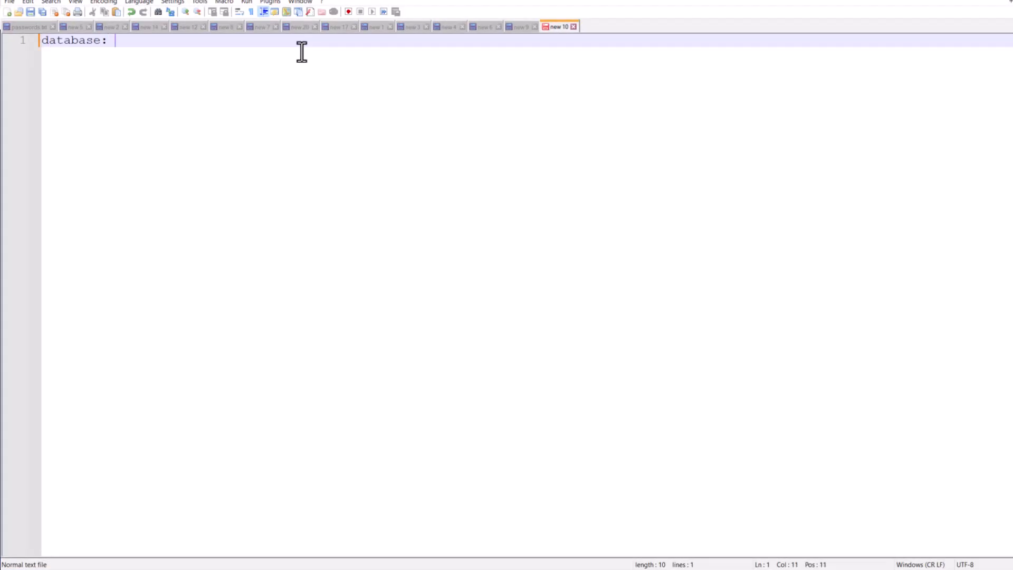
key("ctrl+v")
left_click_drag(114, 41, 213, 45)
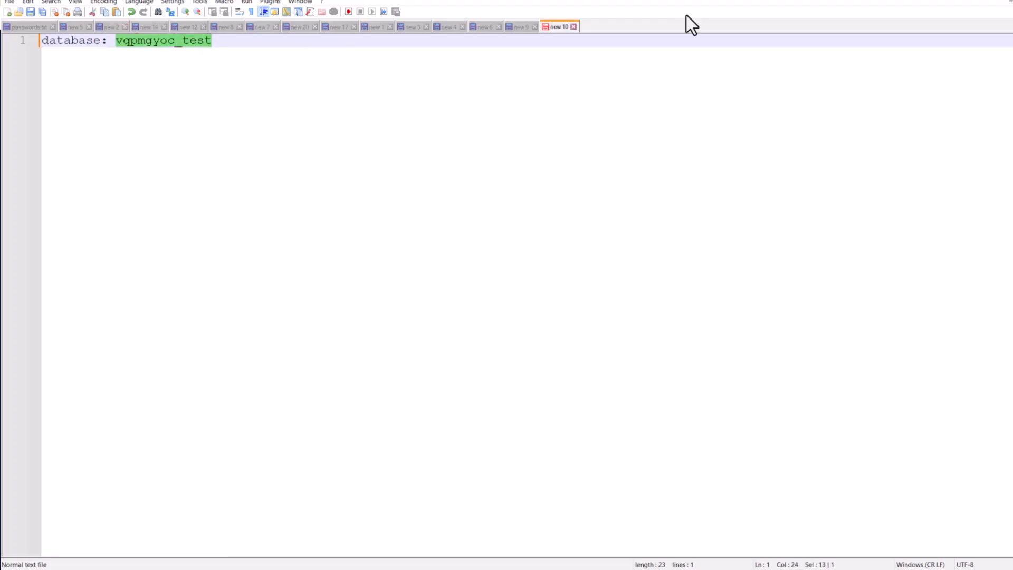
Return to the browser and enter testdb as the new MySQL user's username.
key("alt+Tab")
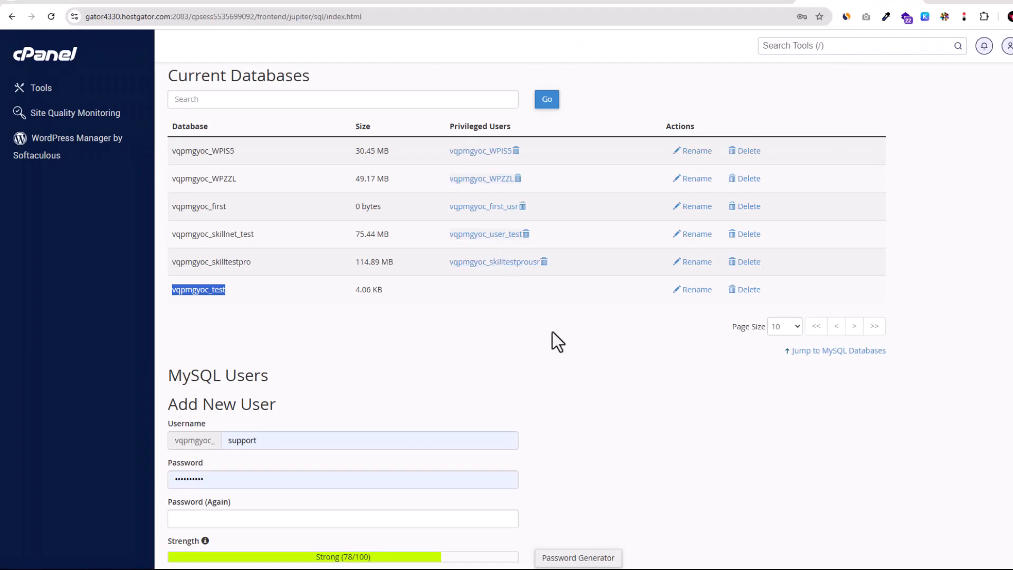
scroll(296, 335, "down", 2)
scroll(293, 328, "down", 3)
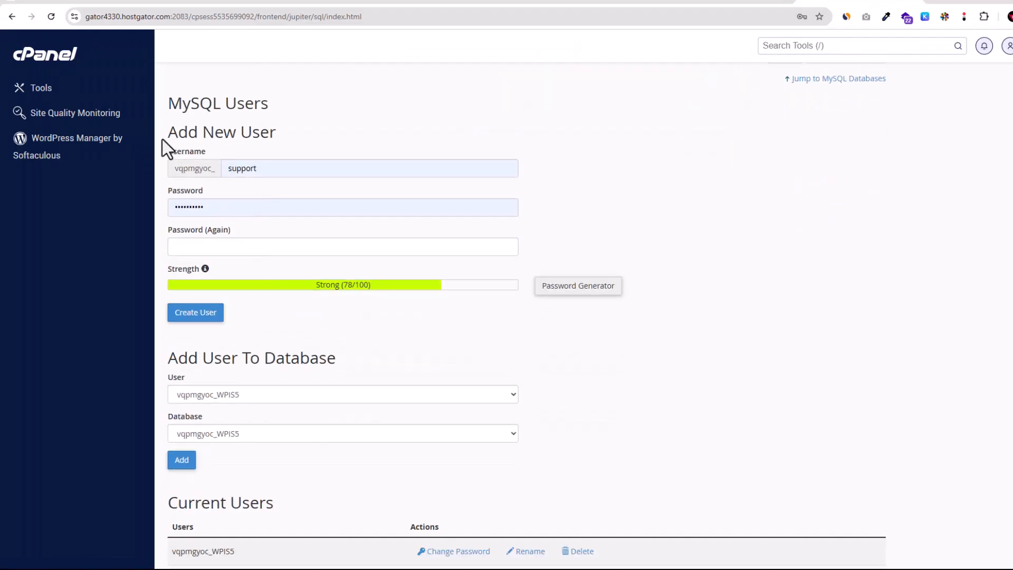
left_click_drag(168, 106, 276, 108)
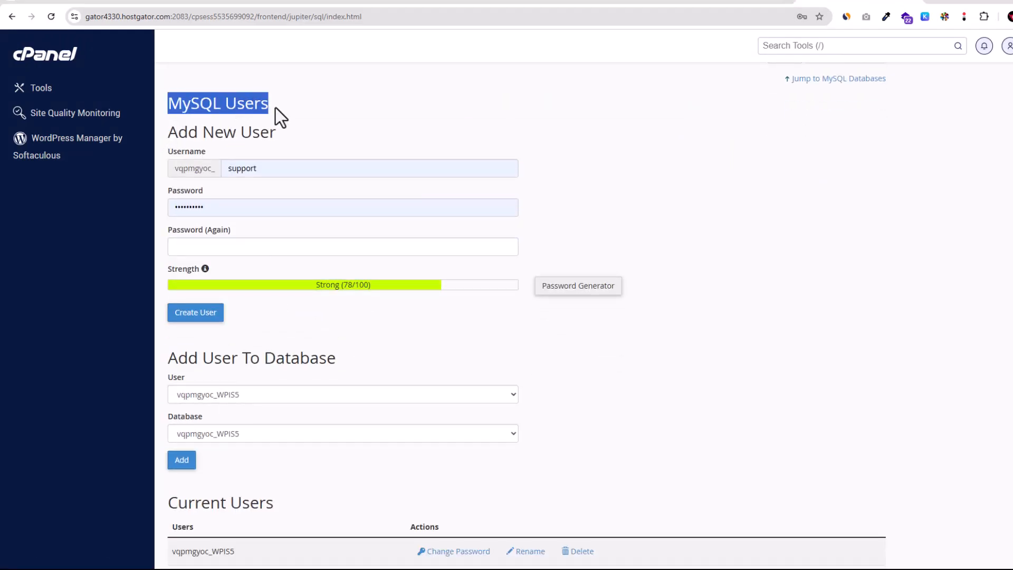
left_click_drag(165, 133, 281, 136)
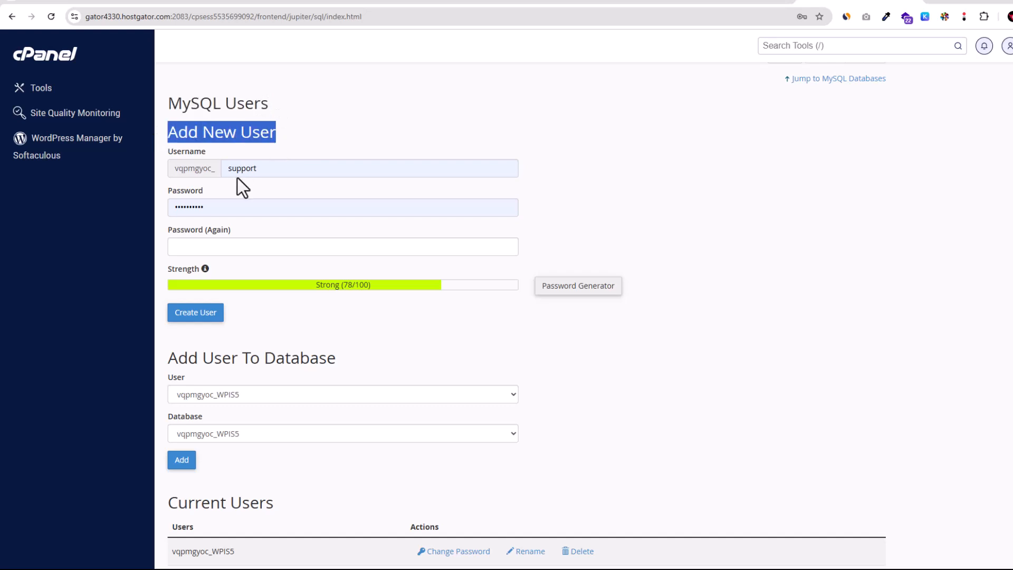
left_click_drag(174, 169, 337, 174)
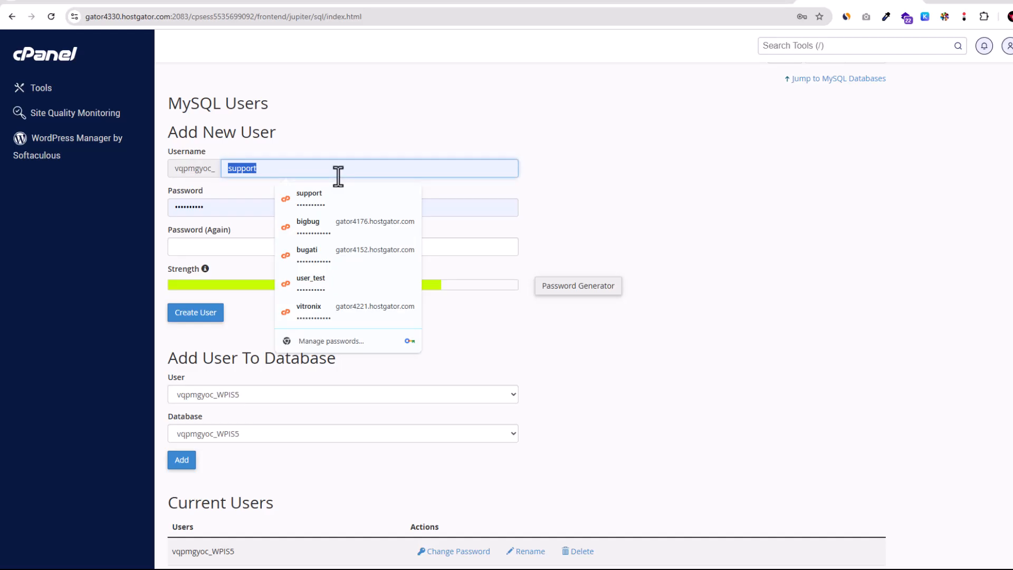
type("testdb")
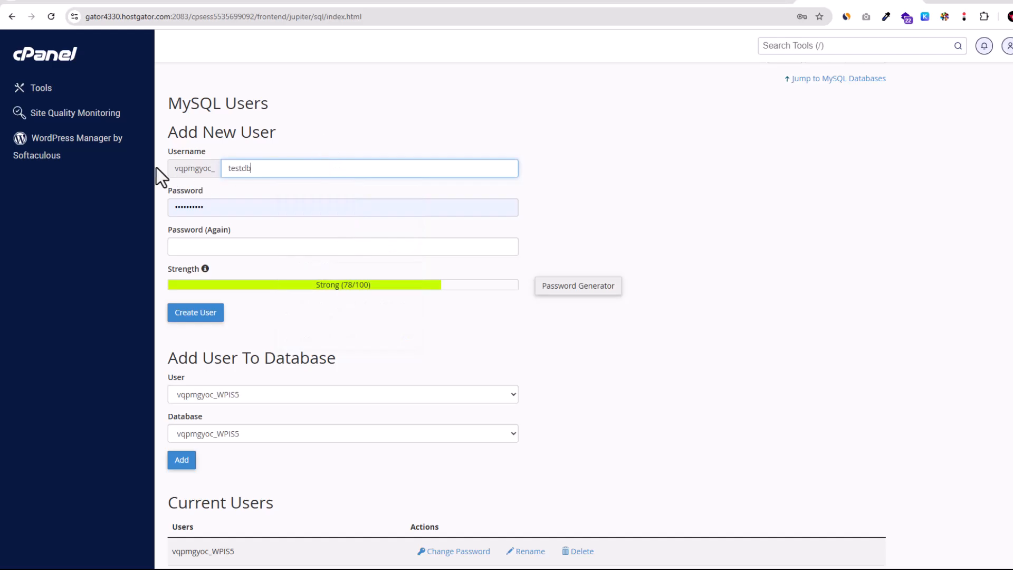
Clear the autofilled password and copy a newly generated password from the Password Generator.
left_click_drag(178, 168, 255, 169)
left_click_drag(227, 207, 131, 206)
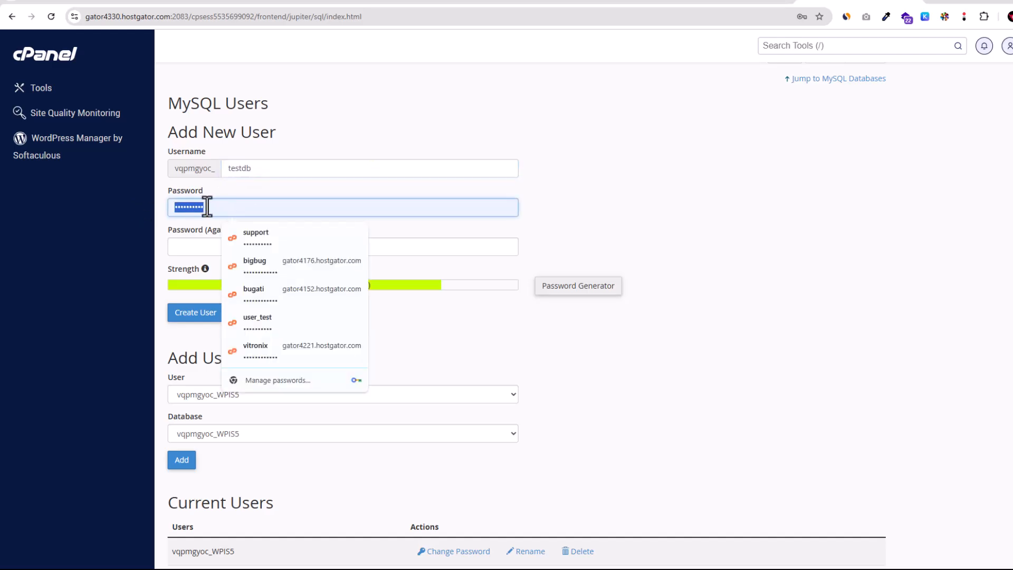
key("BackSpace")
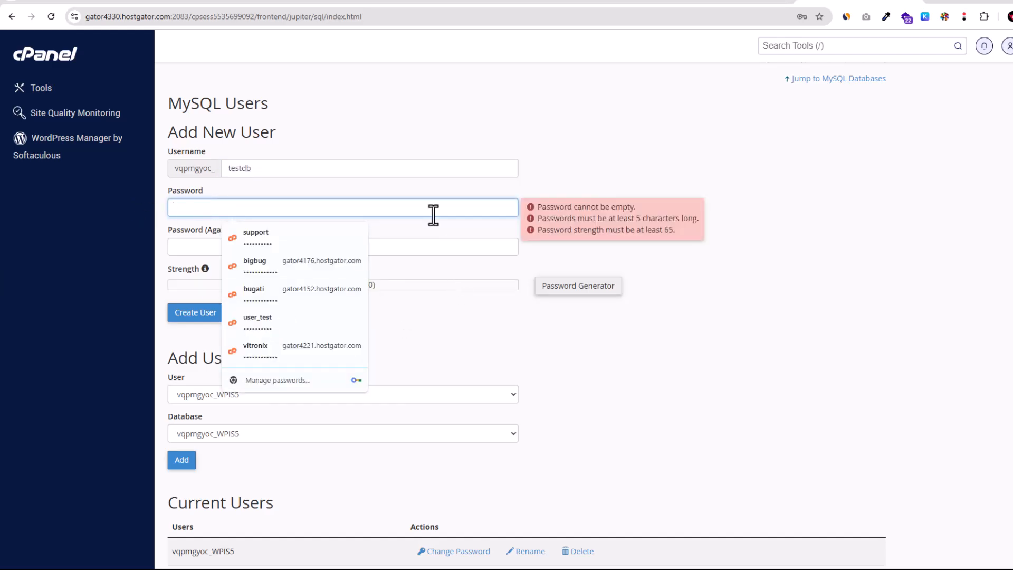
left_click(583, 288)
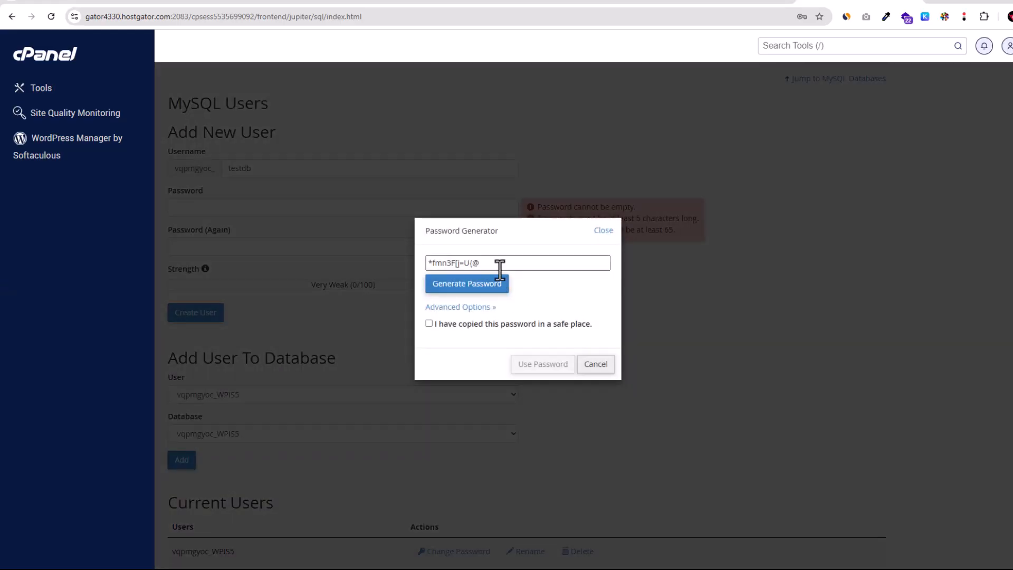
left_click_drag(502, 263, 410, 264)
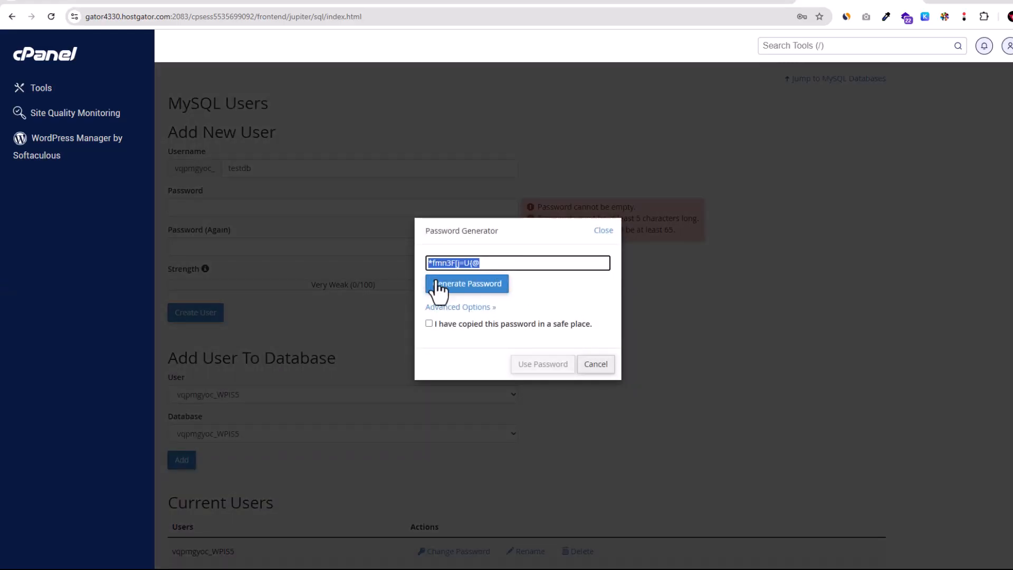
left_click(596, 364)
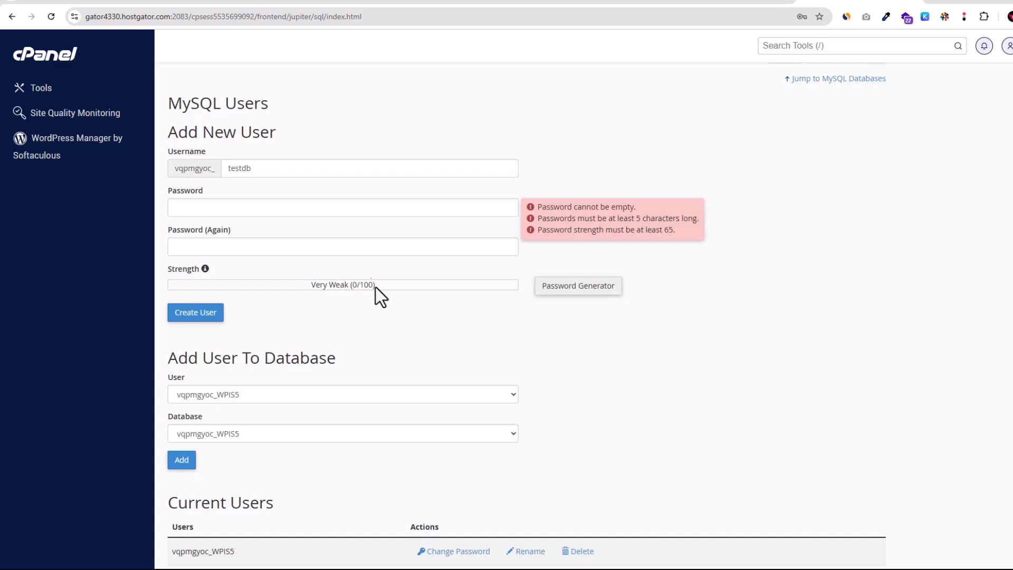
Paste the generated password into both password fields and create the MySQL user.
left_click(258, 206)
key("ctrl+v")
left_click(239, 247)
key("ctrl+v")
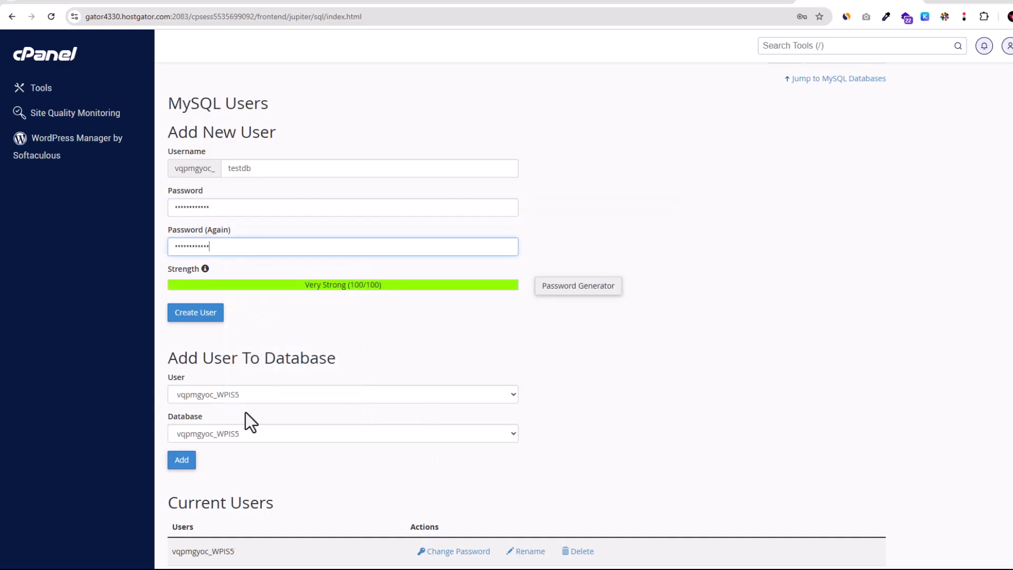
left_click(194, 313)
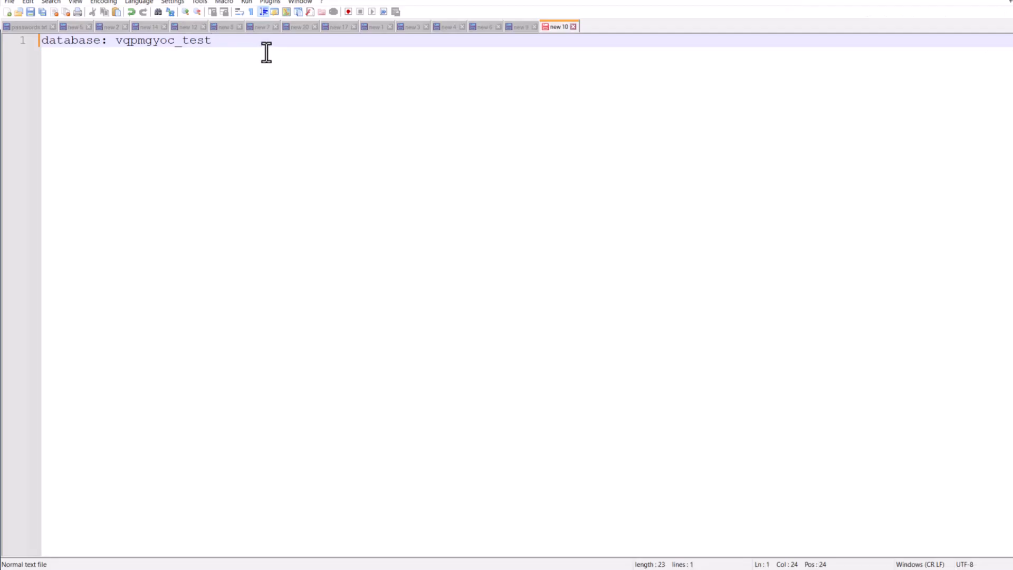
In the text editor, add a User: line and a Password: line holding the pasted password.
key("Return")
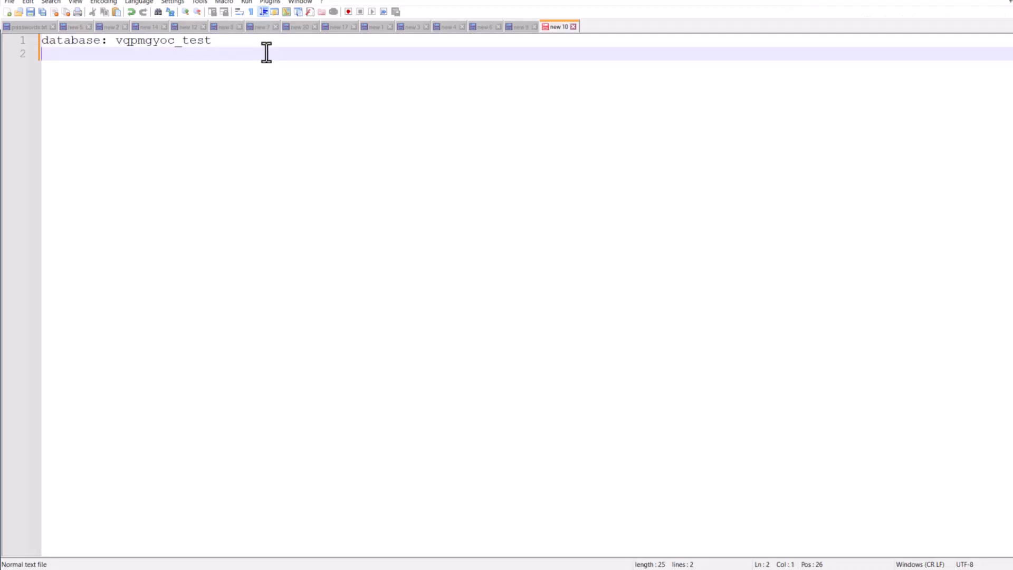
key("Return")
type("Use")
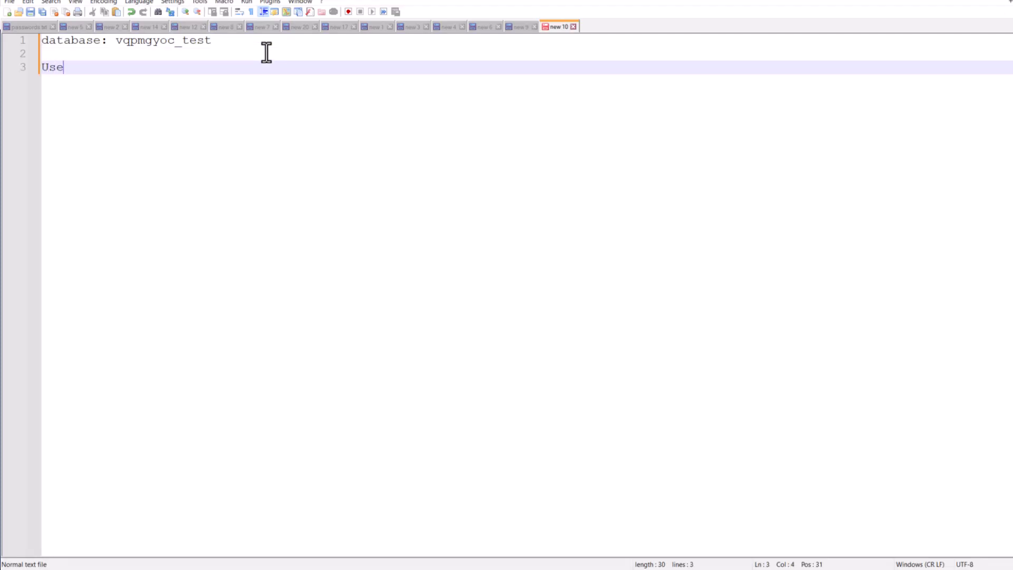
type("r:")
key("Return")
key("Return")
type("P")
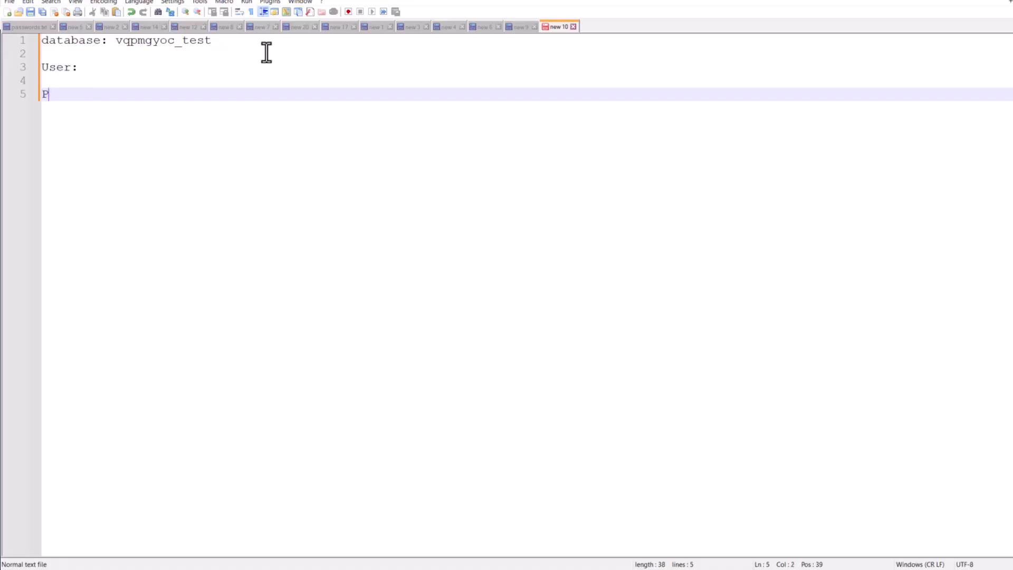
type("assword:")
key("ctrl+v")
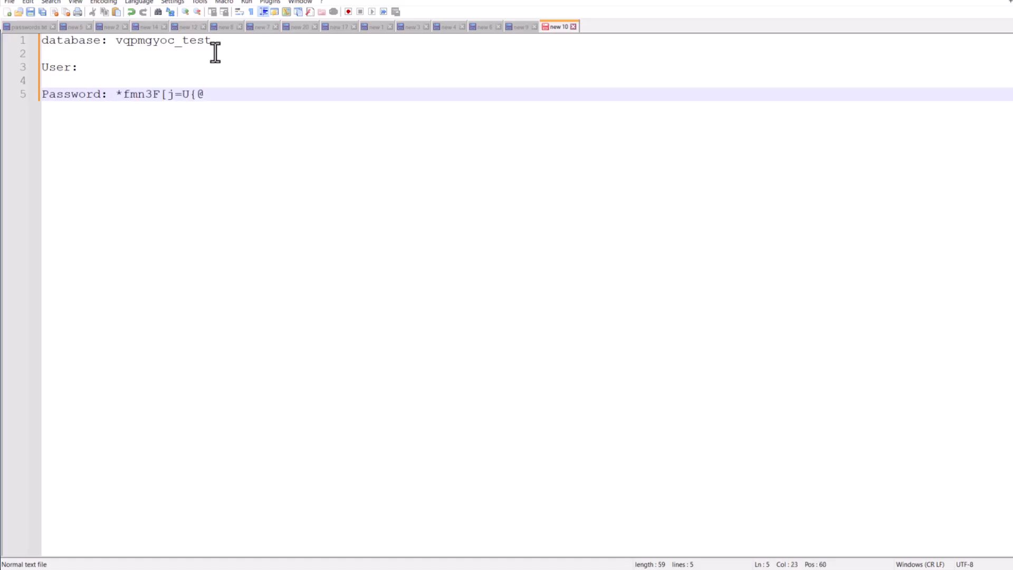
Copy the new user's full name vqpmgyoc_testdb from the Current Users list in the browser.
left_click_drag(116, 97, 211, 101)
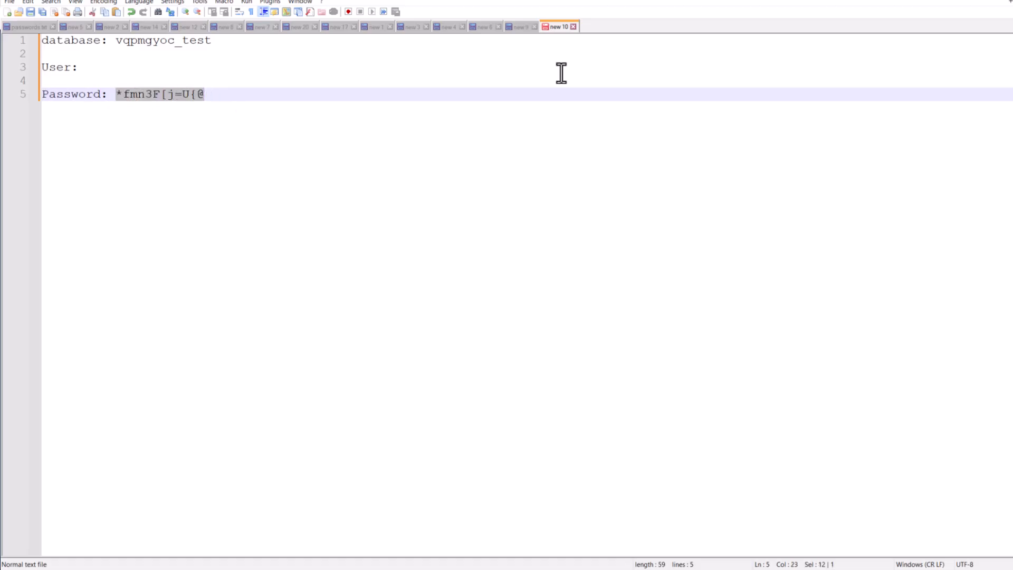
left_click(969, 1)
left_click(531, 161)
scroll(182, 322, "down", 15)
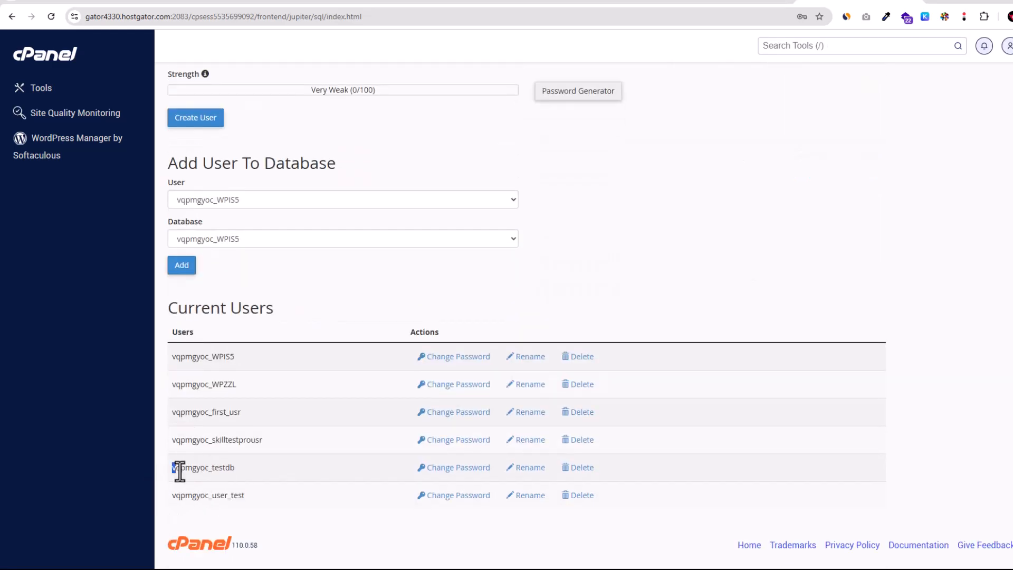
left_click_drag(174, 469, 255, 468)
key("ctrl+c")
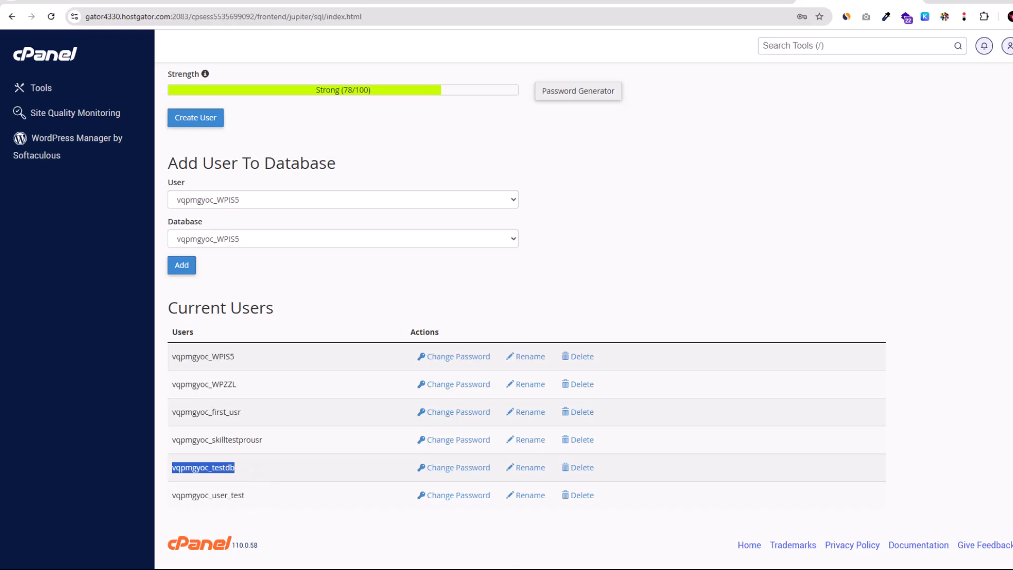
Switch to the text editor and record the user as User: vqpmgyoc_testdb.
key("alt+Tab")
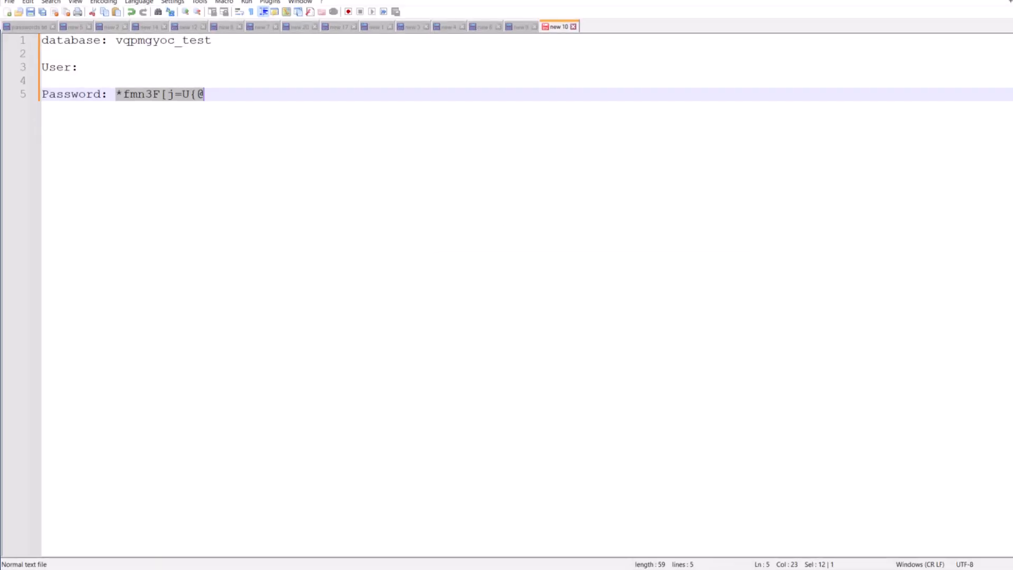
left_click(203, 78)
mouse_move(190, 63)
left_mouse_down()
mouse_move(177, 76)
mouse_move(208, 67)
left_mouse_up()
left_click(179, 72)
key("ctrl+v")
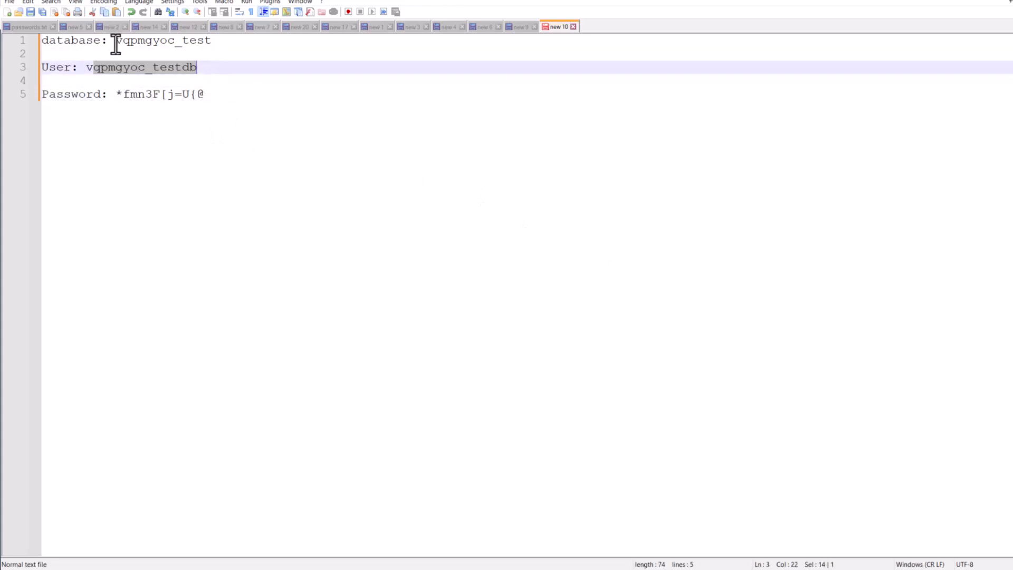
Review the recorded database, user and password lines in the editor.
left_click_drag(116, 41, 210, 50)
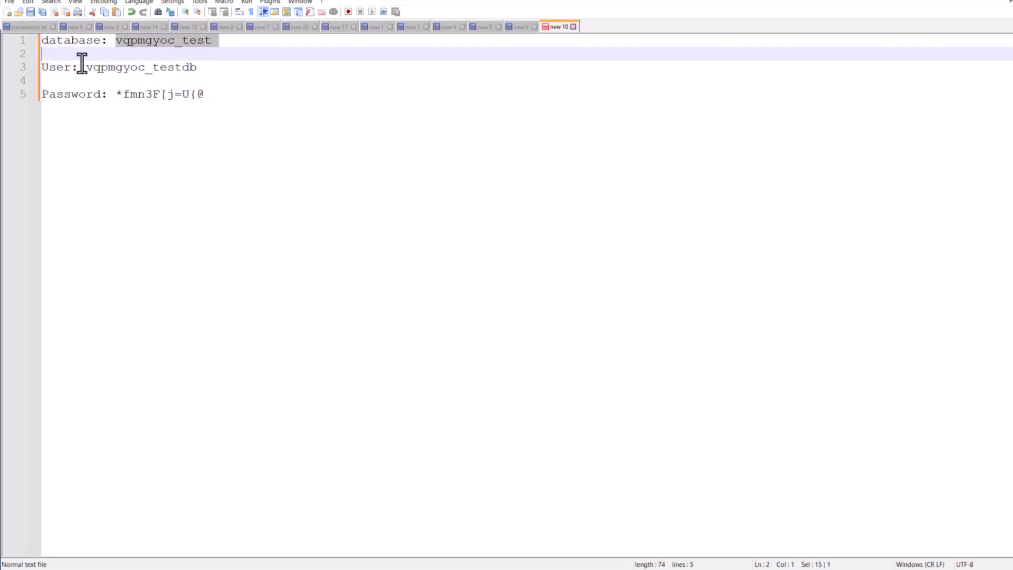
left_click_drag(86, 67, 219, 77)
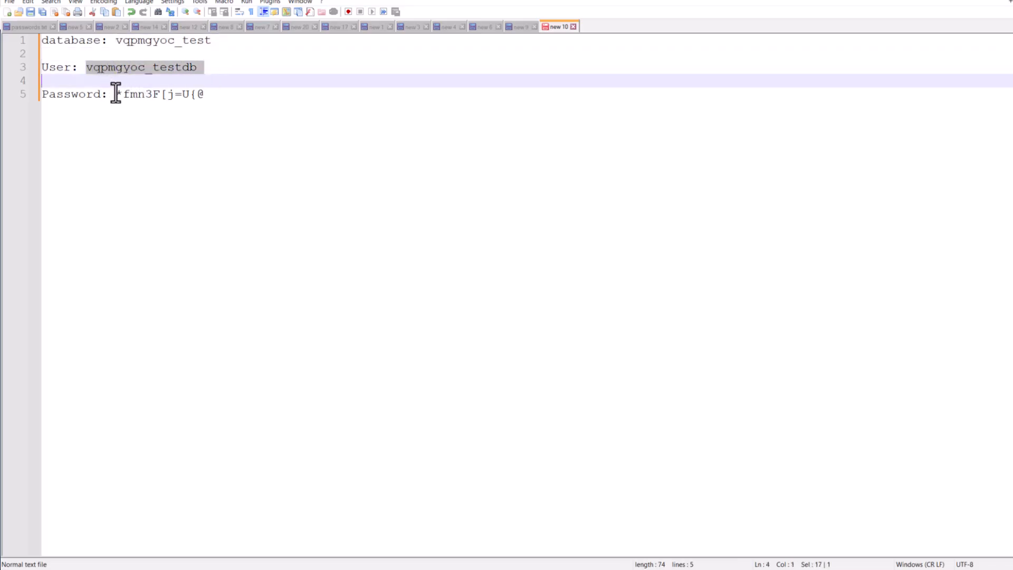
left_click_drag(115, 94, 209, 98)
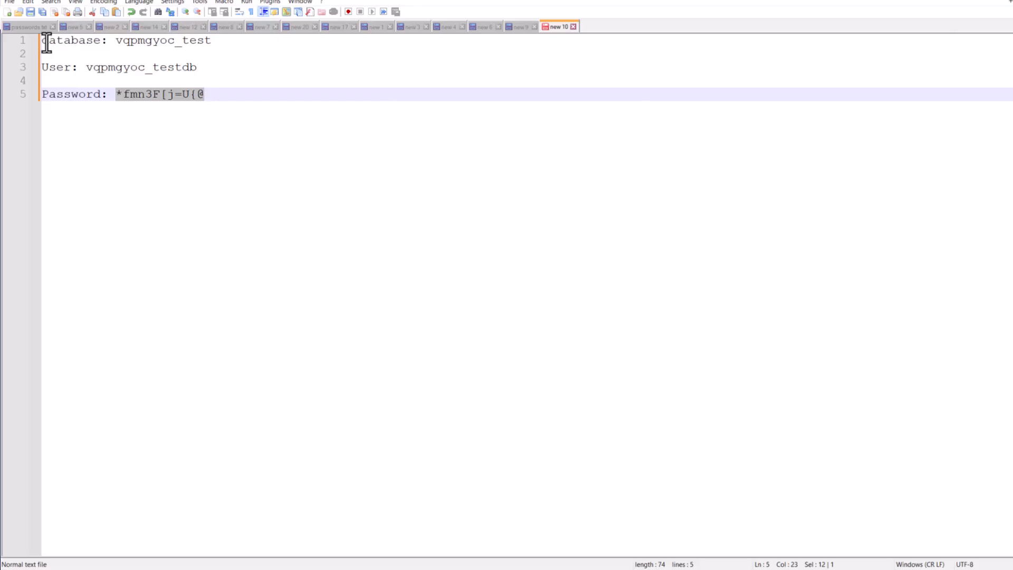
left_click_drag(46, 42, 202, 94)
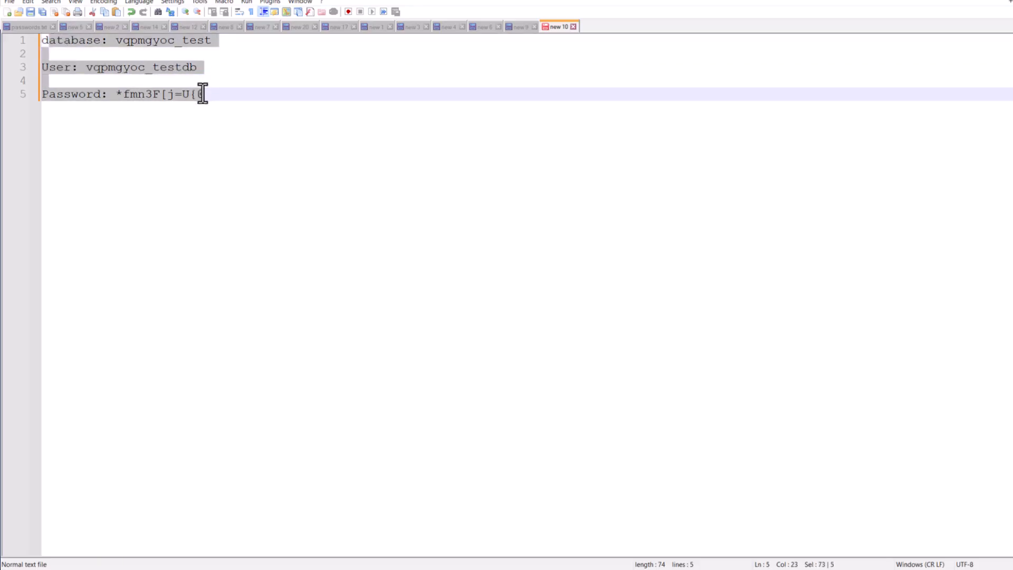
left_click(105, 66)
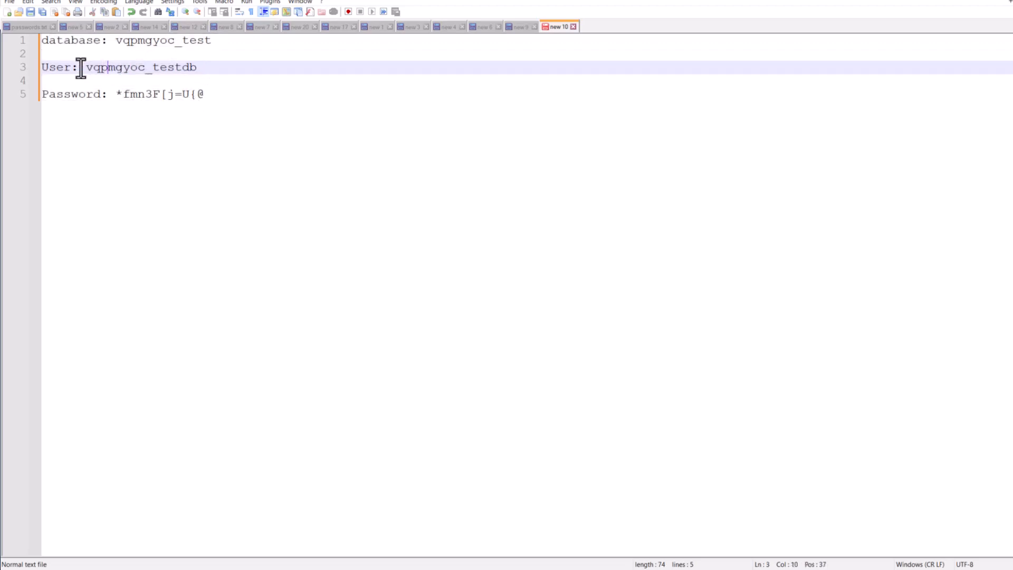
left_click_drag(86, 67, 42, 81)
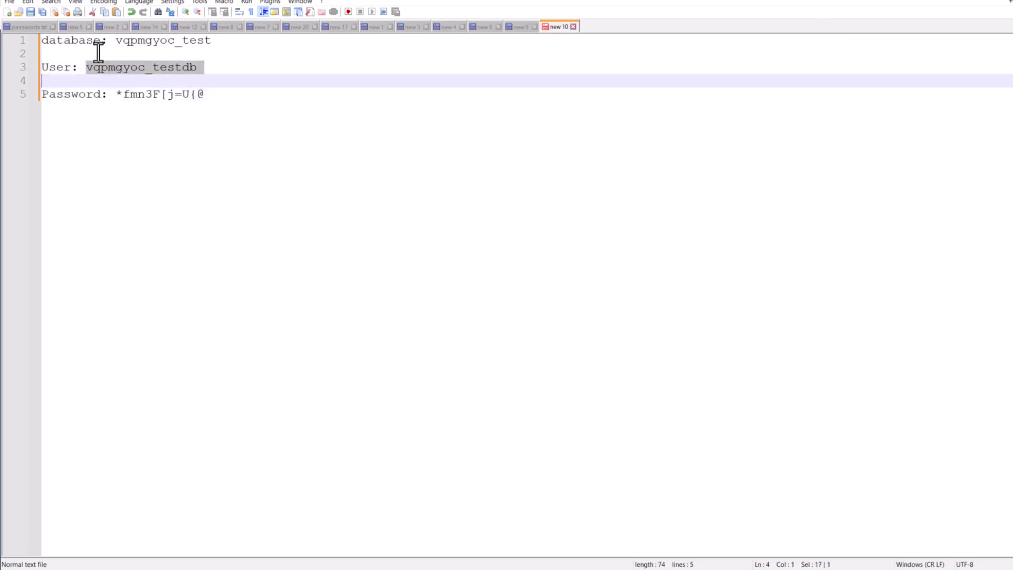
Add user vqpmgyoc_testdb to database vqpmgyoc_test in the Add User To Database section.
left_click(985, 2)
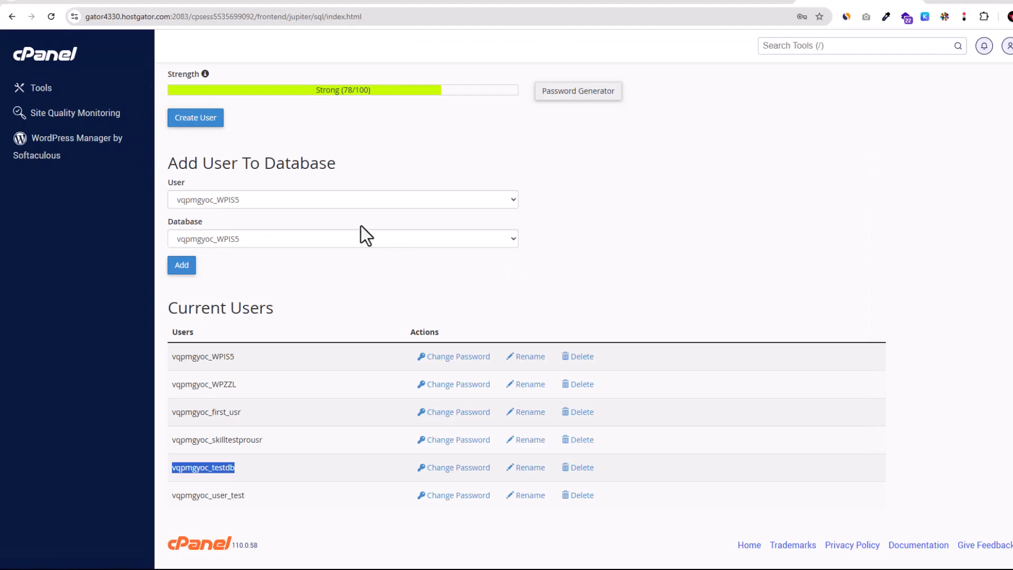
scroll(306, 277, "up", 1)
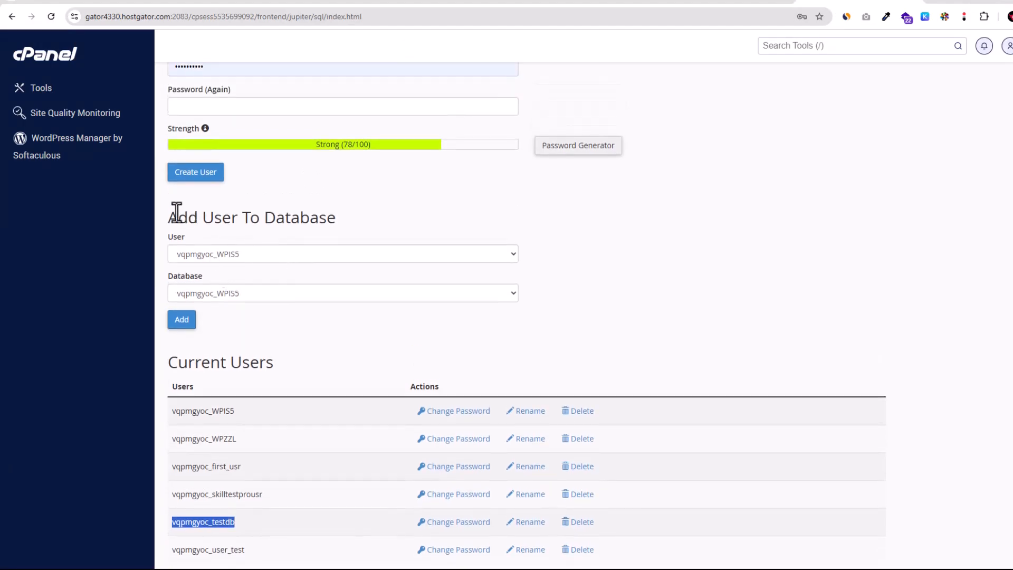
left_click_drag(169, 218, 337, 219)
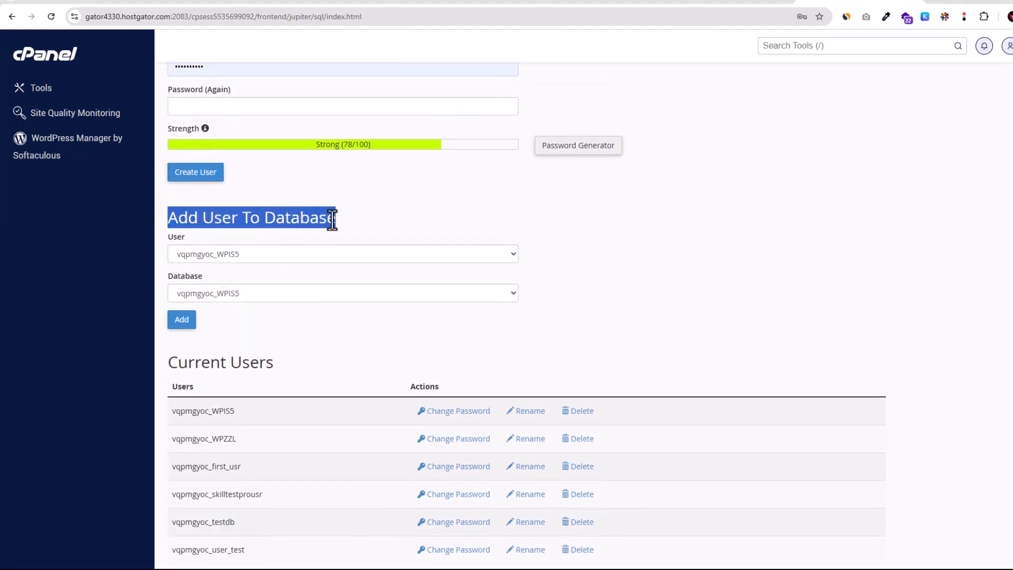
left_click(289, 253)
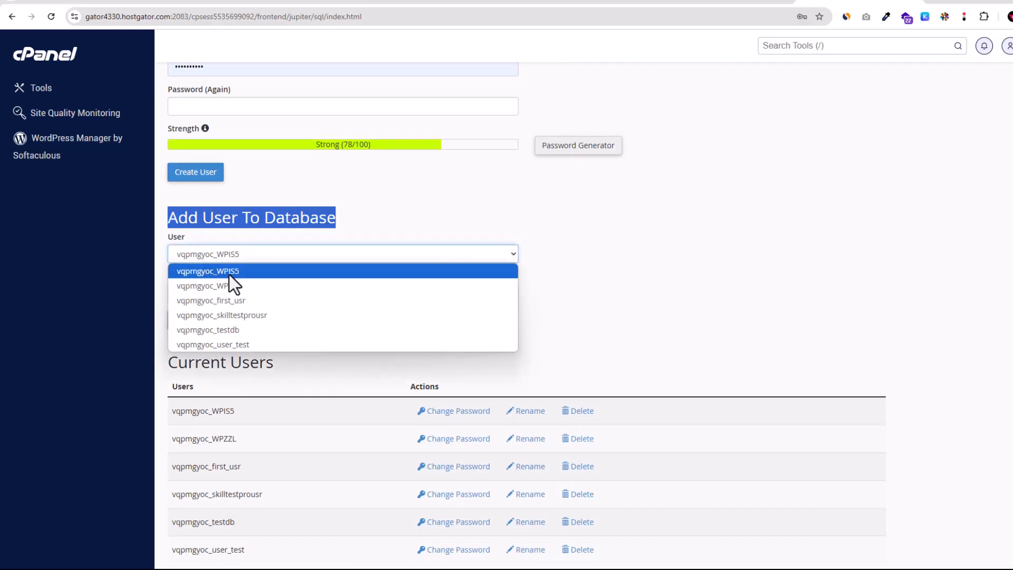
left_click(239, 330)
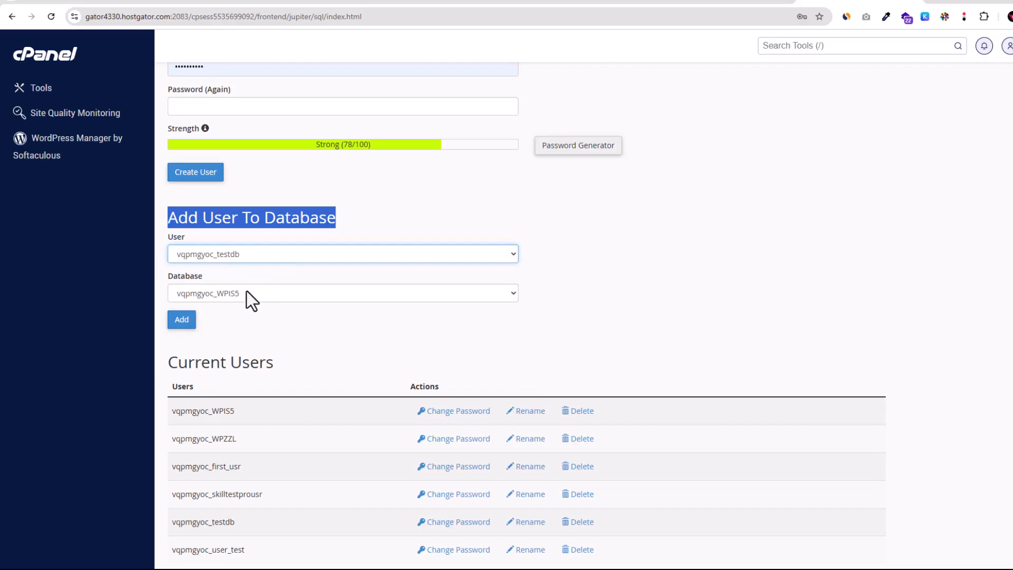
left_click_drag(166, 275, 198, 274)
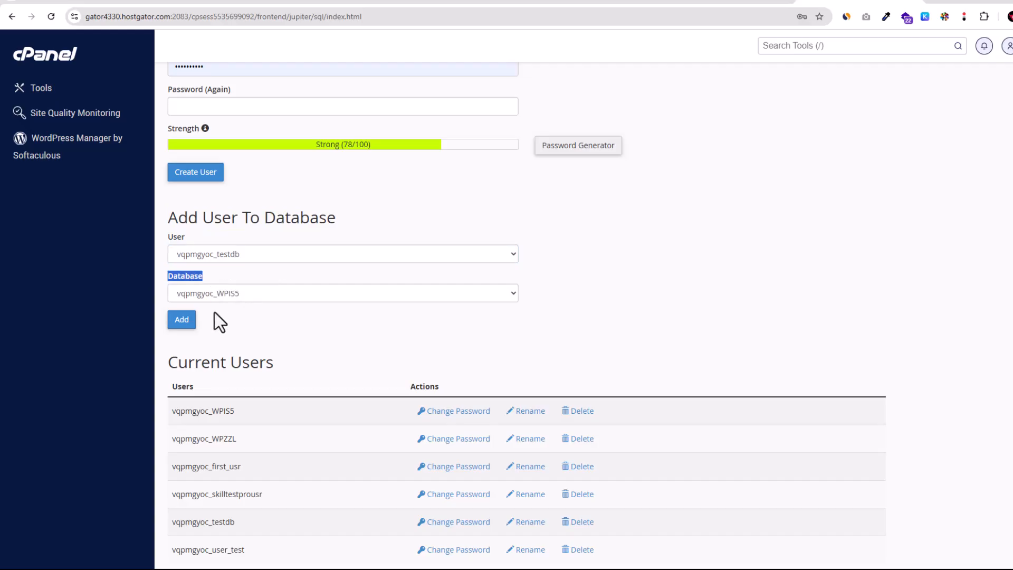
left_click(210, 289)
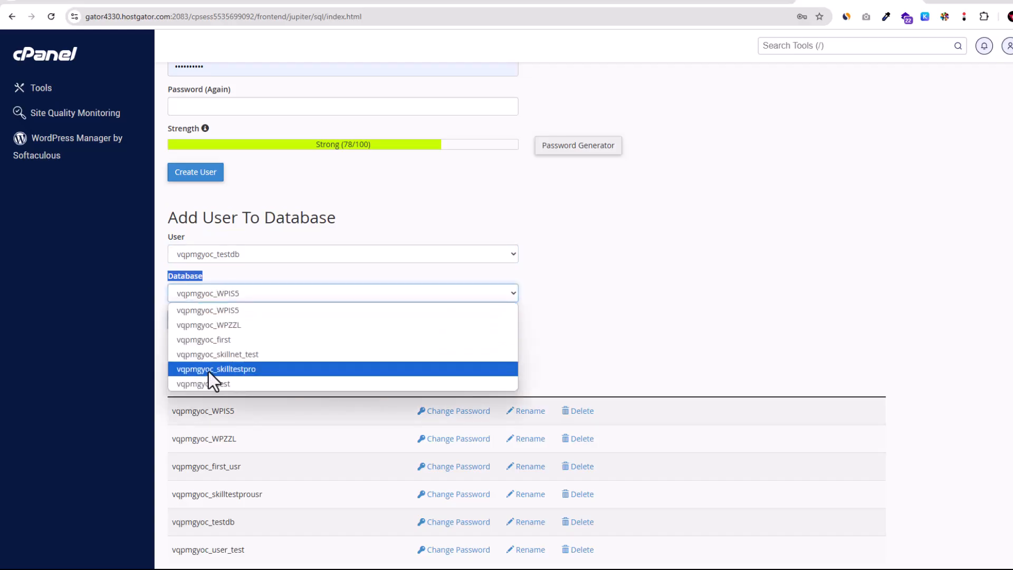
left_click(211, 388)
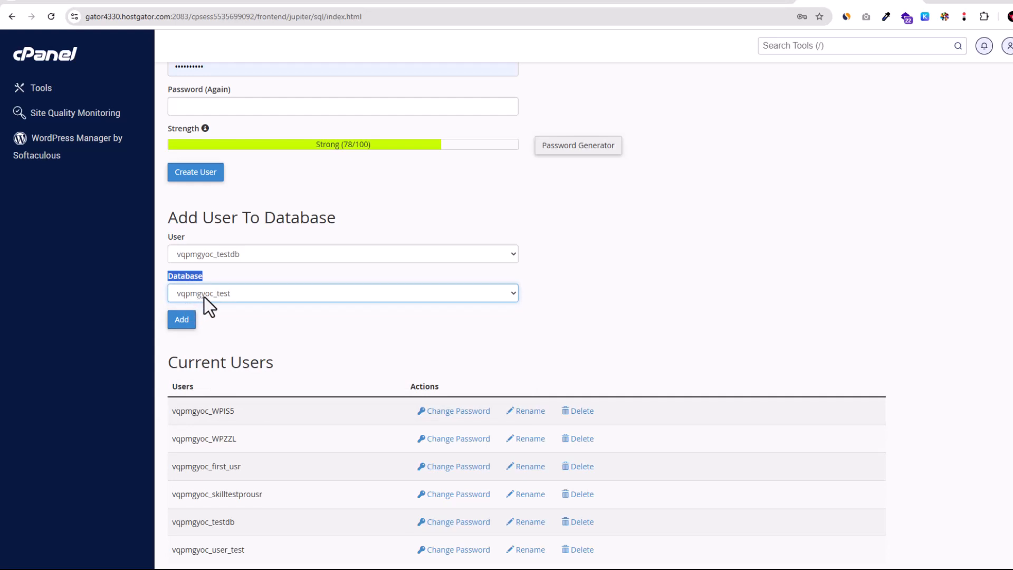
left_click(185, 323)
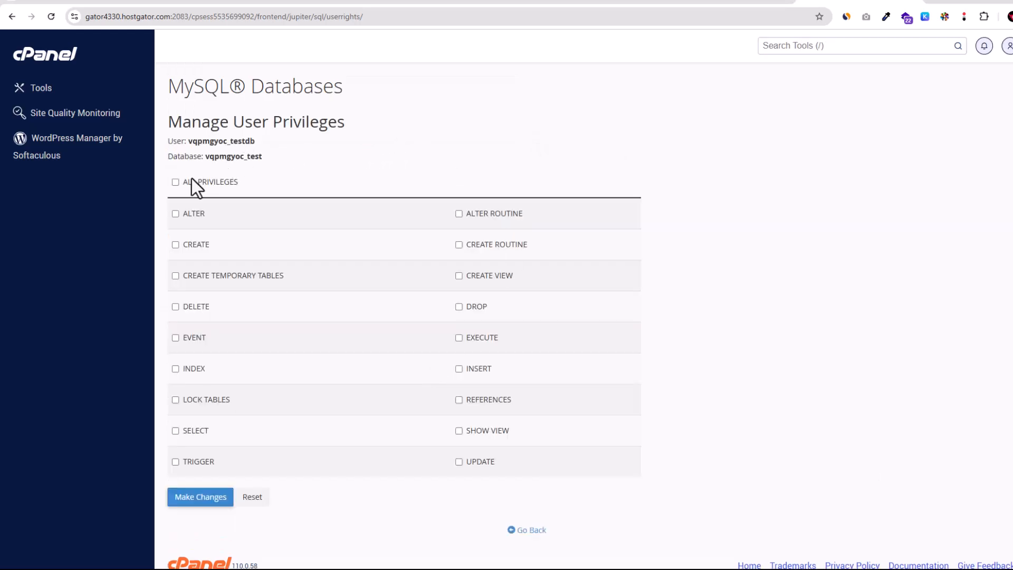
Grant ALL PRIVILEGES to the user on the database, save the changes and go back.
left_click_drag(182, 183, 252, 183)
left_click(175, 183)
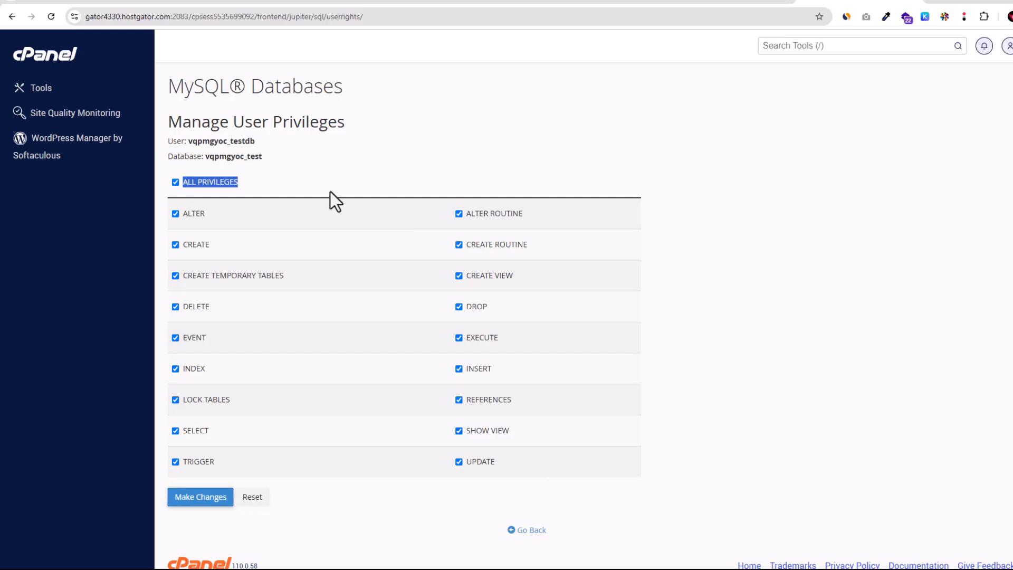
left_click(316, 183)
left_click(201, 500)
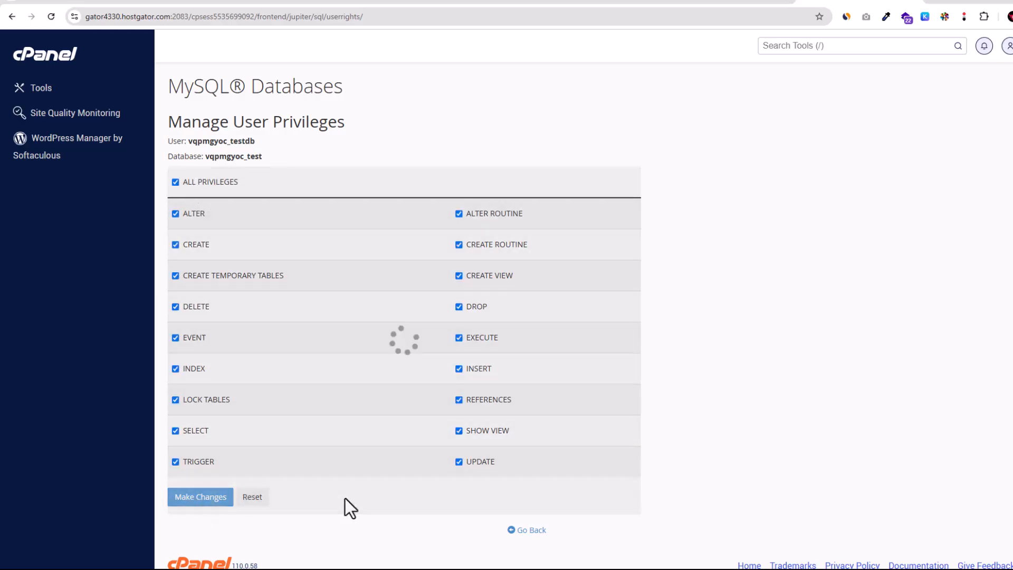
left_click(529, 530)
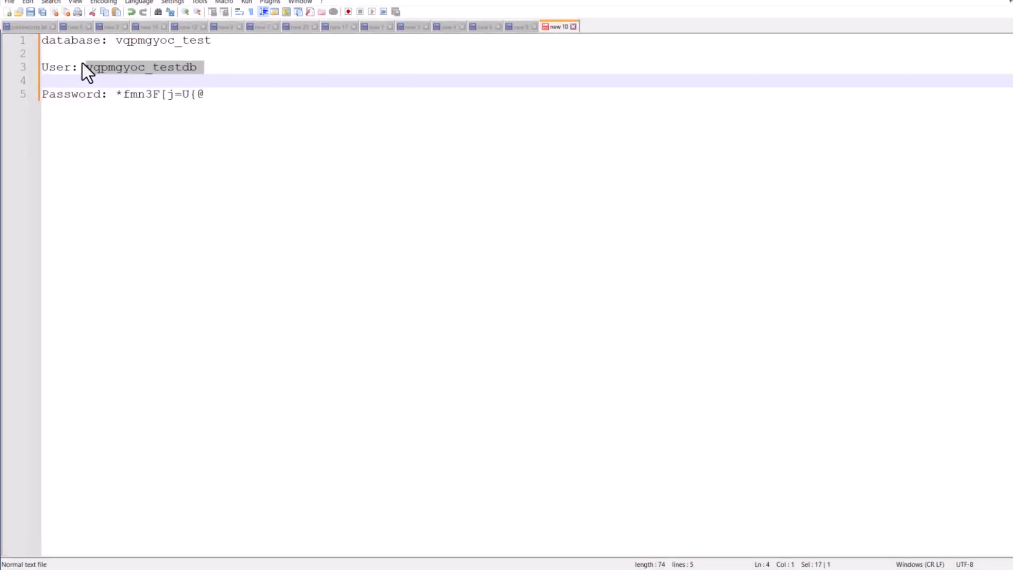
Switch to the text editor and go over the recorded connection details line by line.
left_click(82, 62)
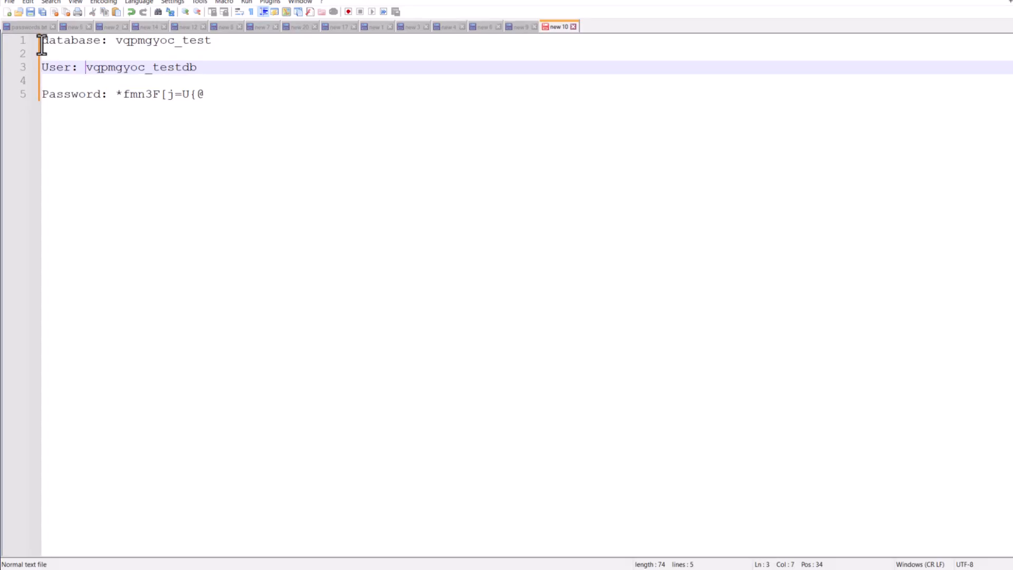
left_click_drag(41, 45, 233, 42)
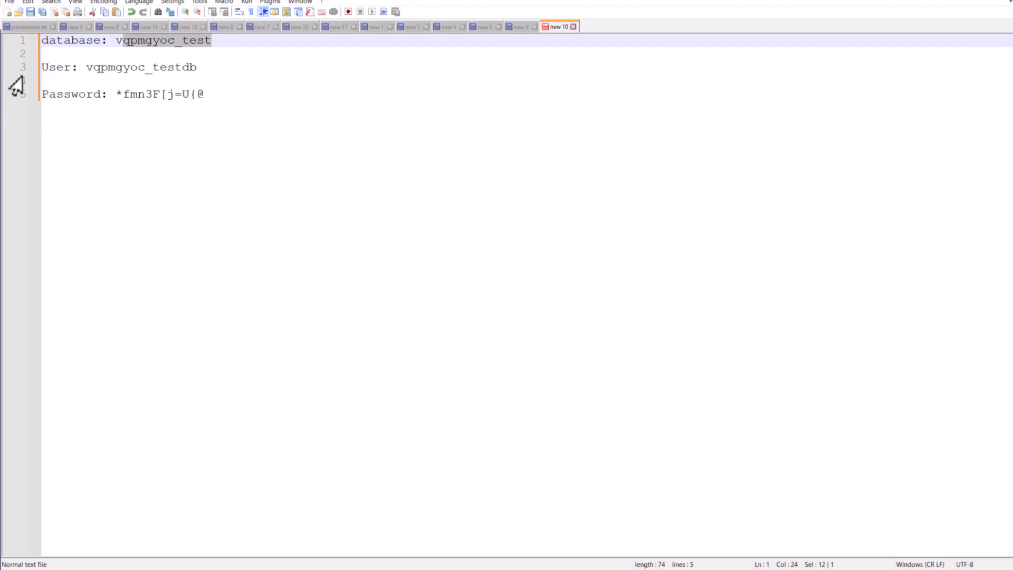
left_click_drag(42, 67, 201, 67)
left_click_drag(42, 95, 281, 95)
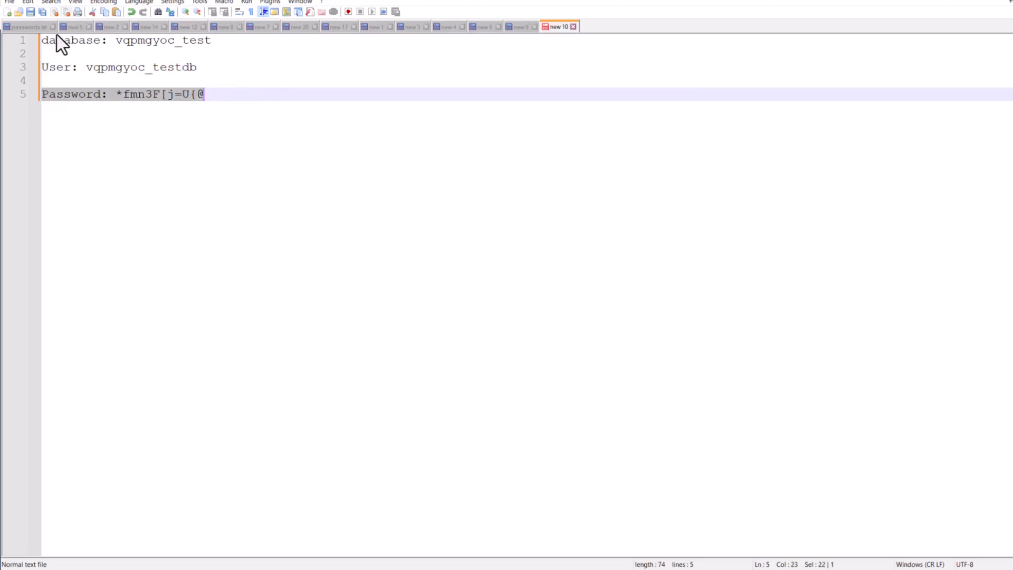
left_click_drag(42, 42, 216, 89)
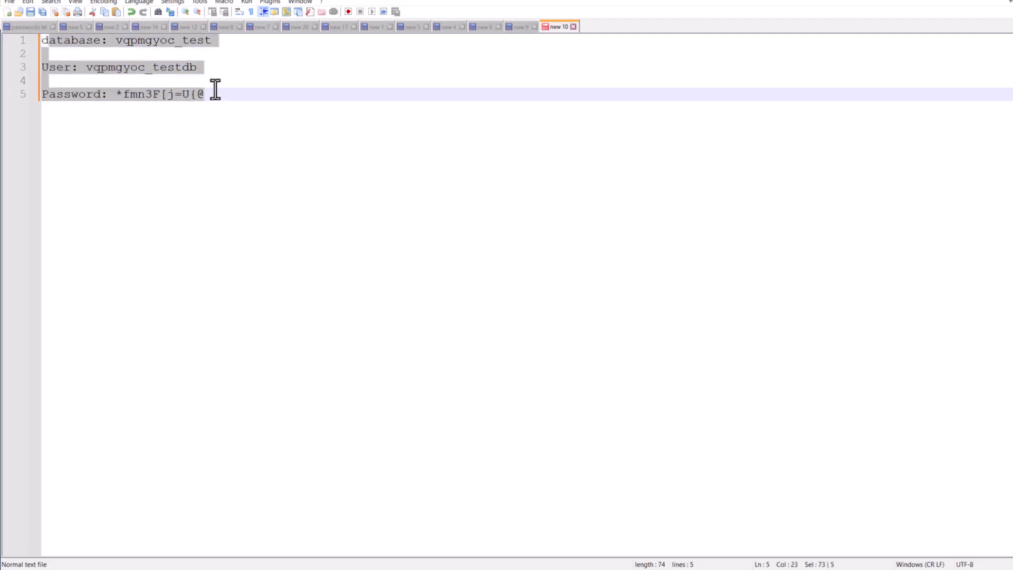